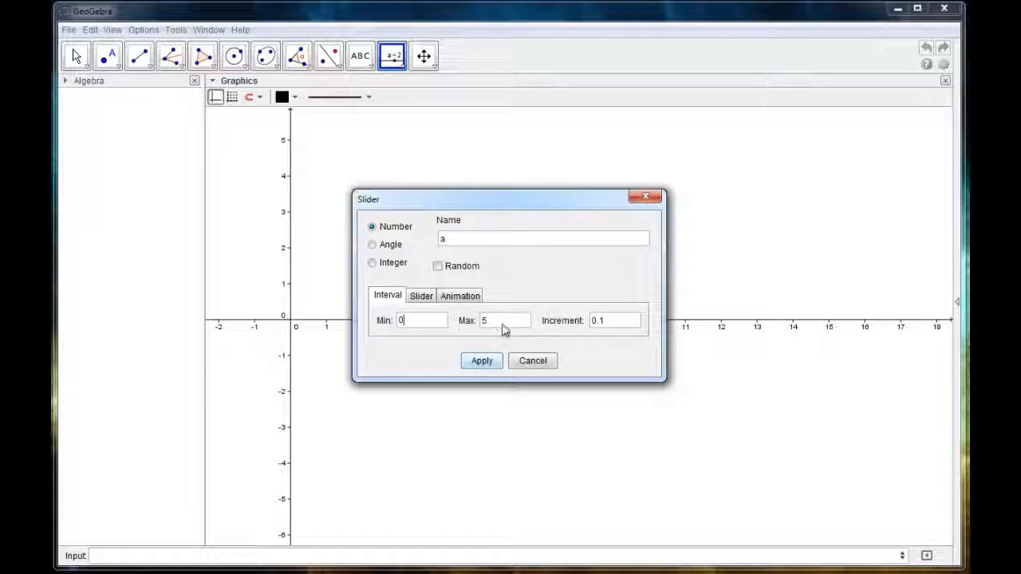
# - Create number slider a with a maximum of 15 and move it to 0
pyautogui.moveTo(501, 322); pyautogui.dragTo(481, 321)
pyautogui.write('15')
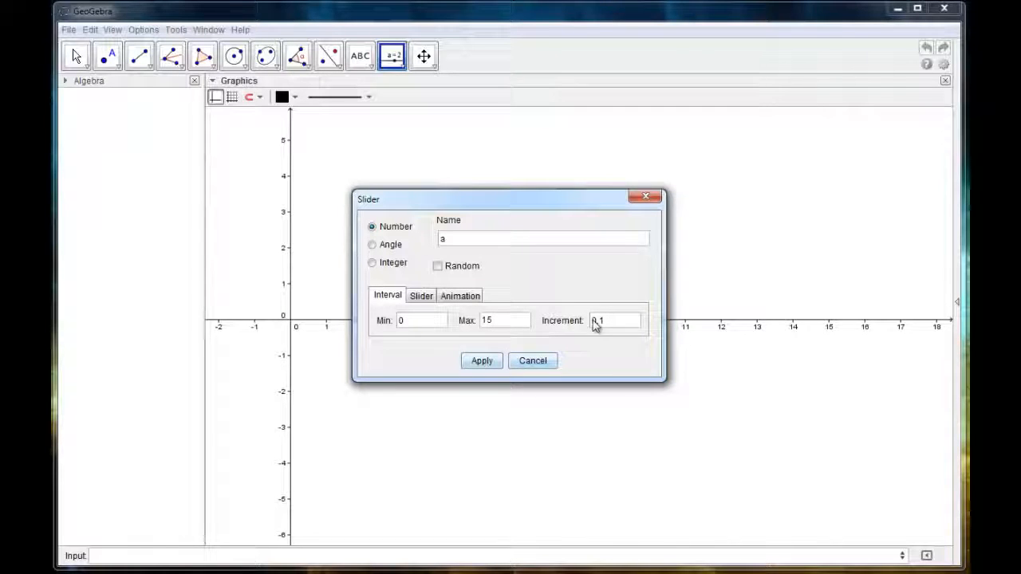
pyautogui.click(483, 362)
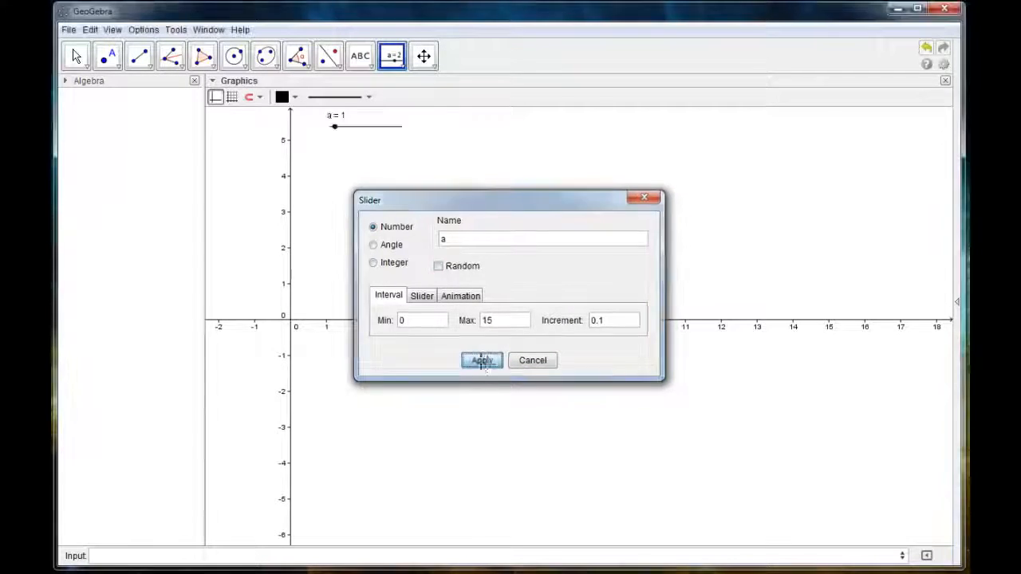
pyautogui.click(76, 56)
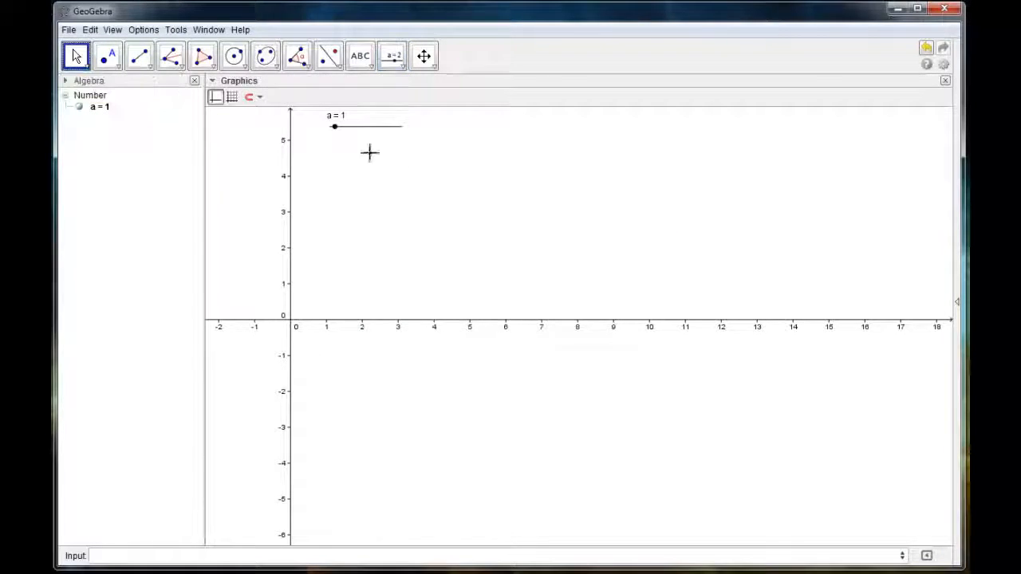
pyautogui.moveTo(335, 127); pyautogui.dragTo(300, 125)
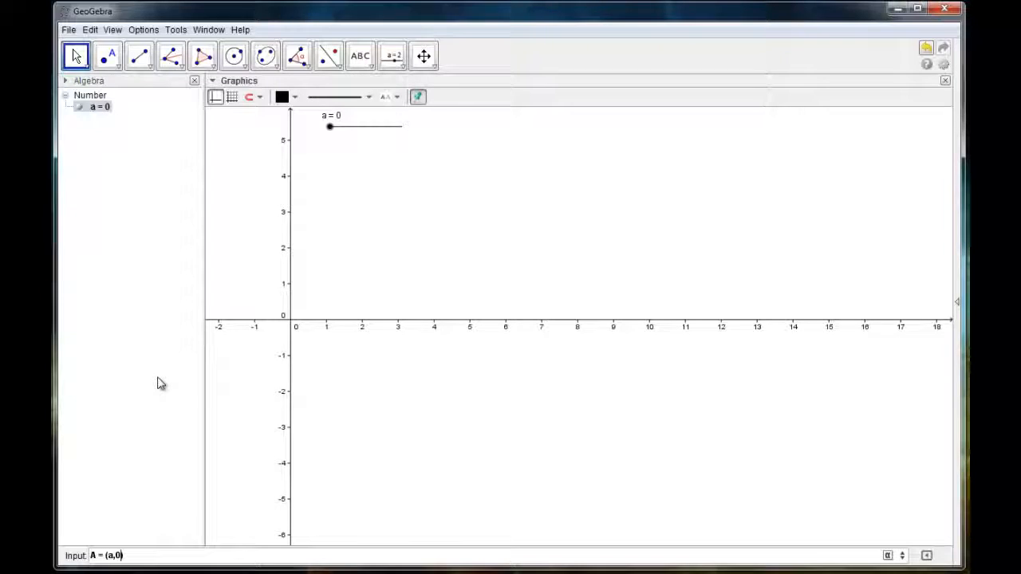
# - Define point A = (a,0) and test its movement with slider a, ending at 0
pyautogui.press('Return')
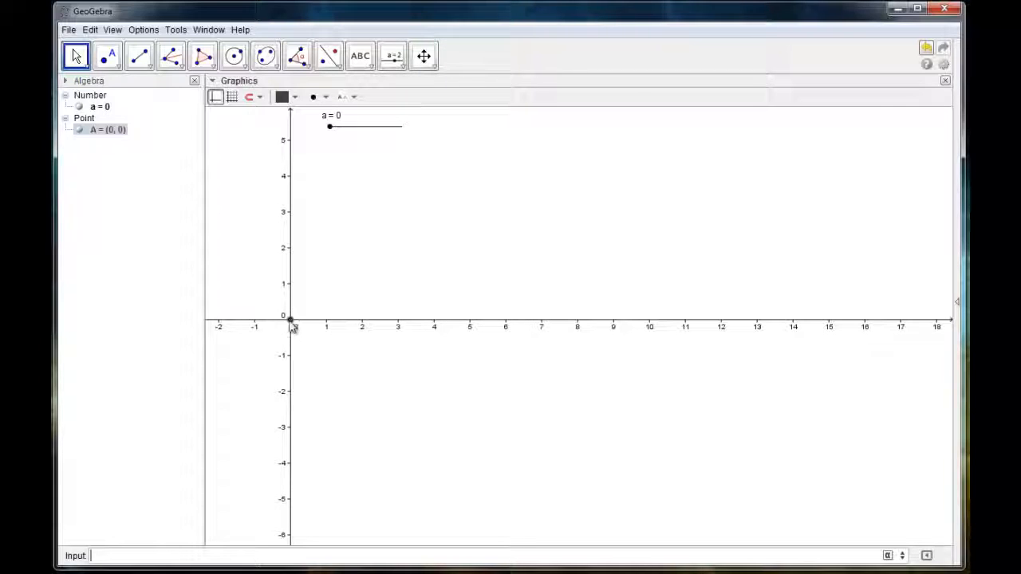
pyautogui.click(87, 62)
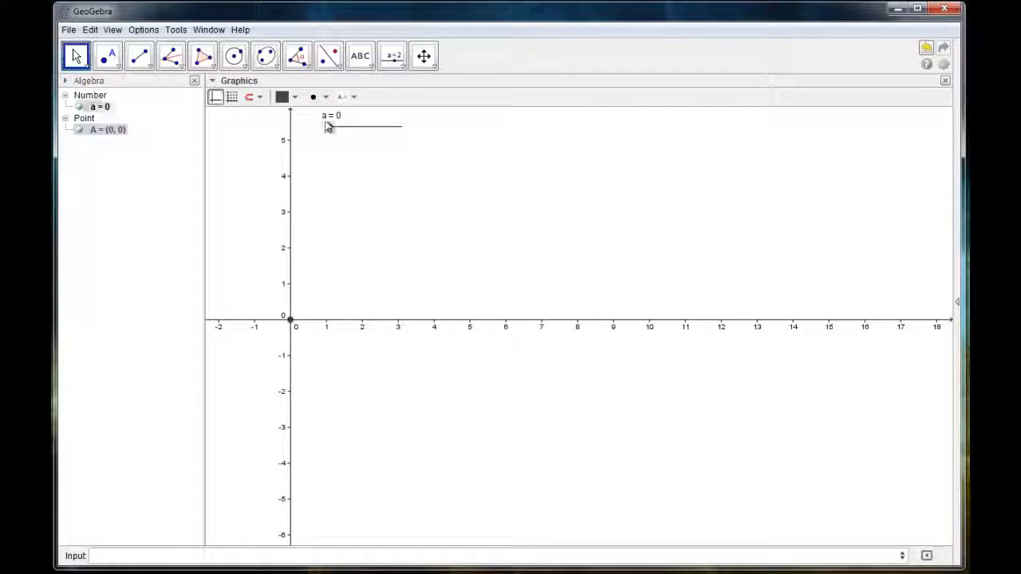
pyautogui.moveTo(330, 131); pyautogui.dragTo(271, 253)
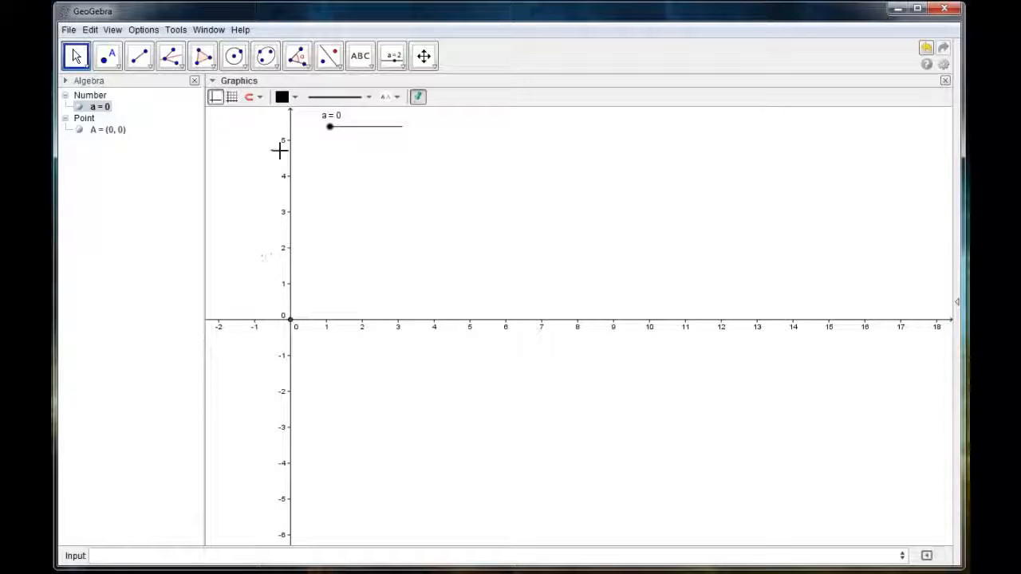
# - Enlarge the marker of point A at the origin and color it red
pyautogui.click(292, 320)
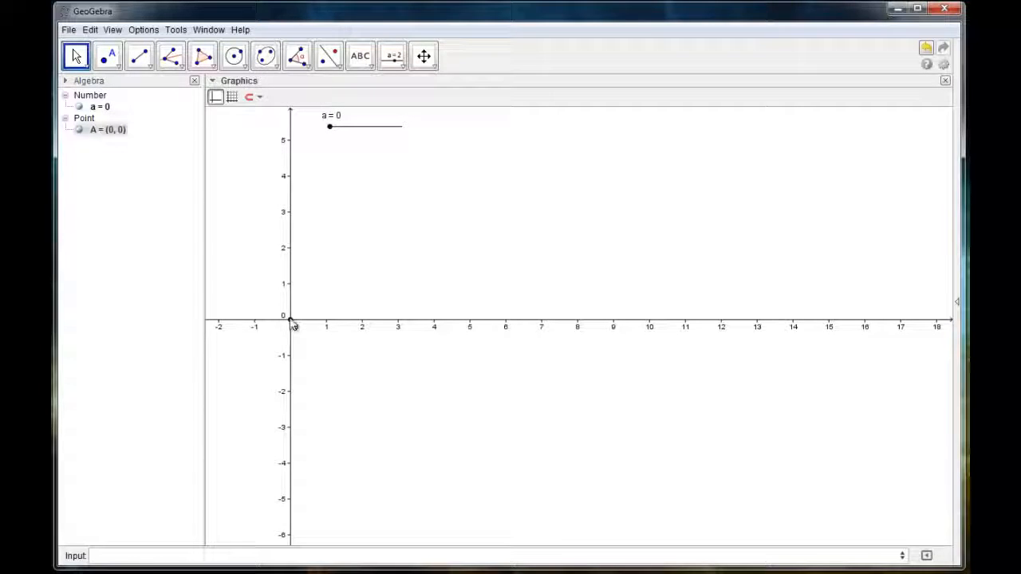
pyautogui.click(315, 96)
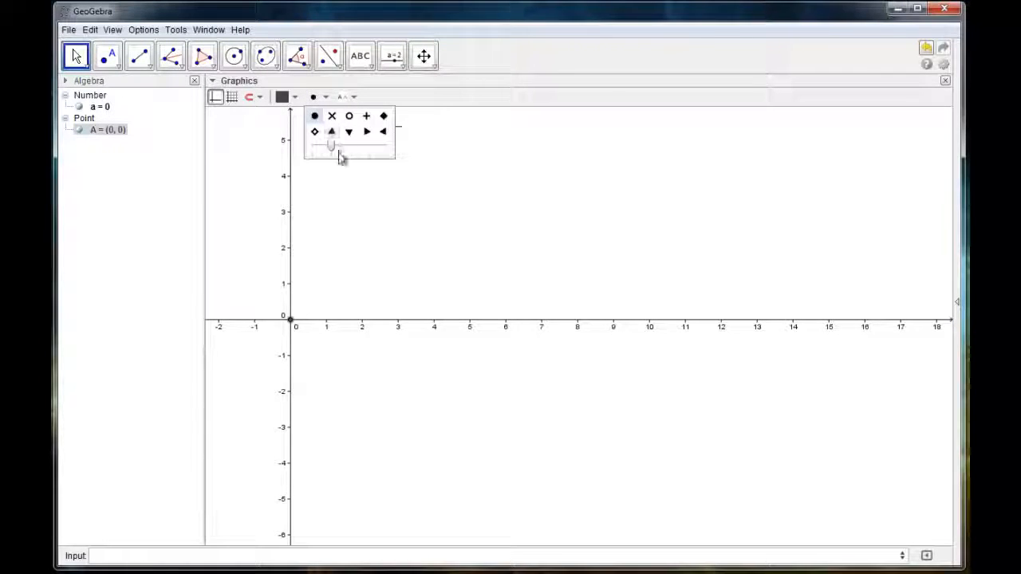
pyautogui.moveTo(340, 153); pyautogui.dragTo(386, 149)
pyautogui.click(294, 97)
pyautogui.click(282, 117)
# - Turn on slider a's animation to preview point A's motion, and turn it off again
pyautogui.click(331, 127)
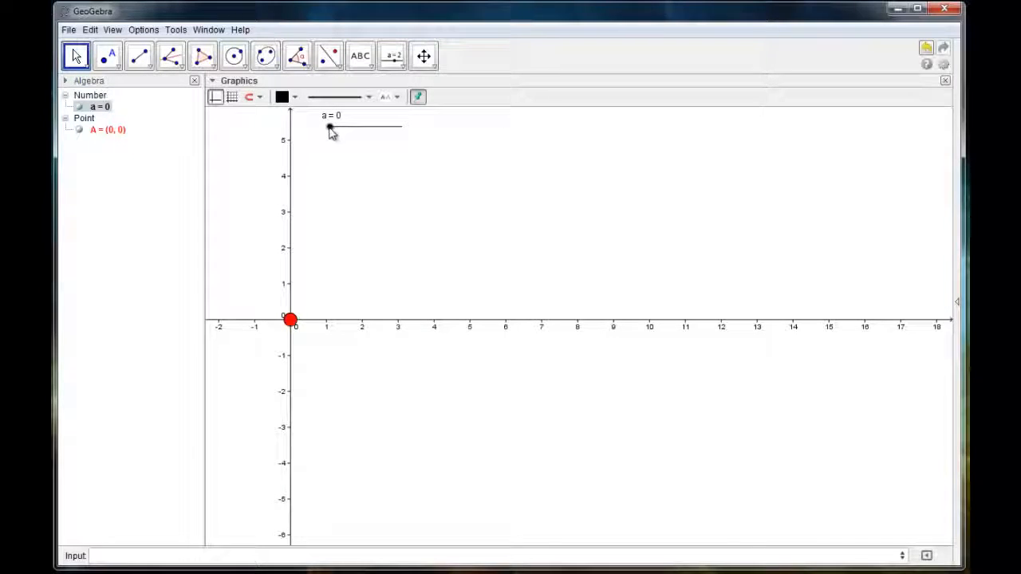
pyautogui.rightClick(331, 130)
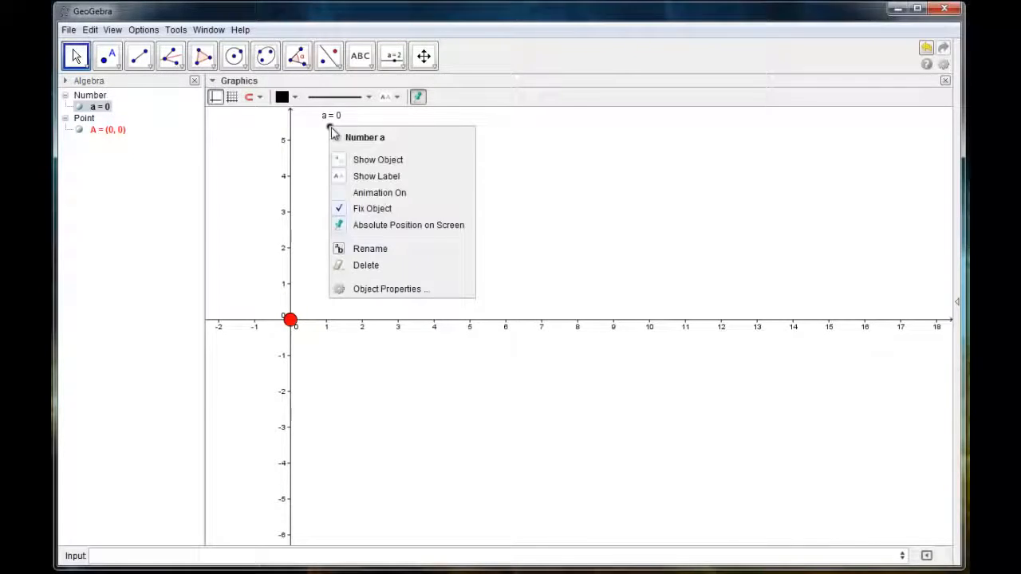
pyautogui.click(372, 194)
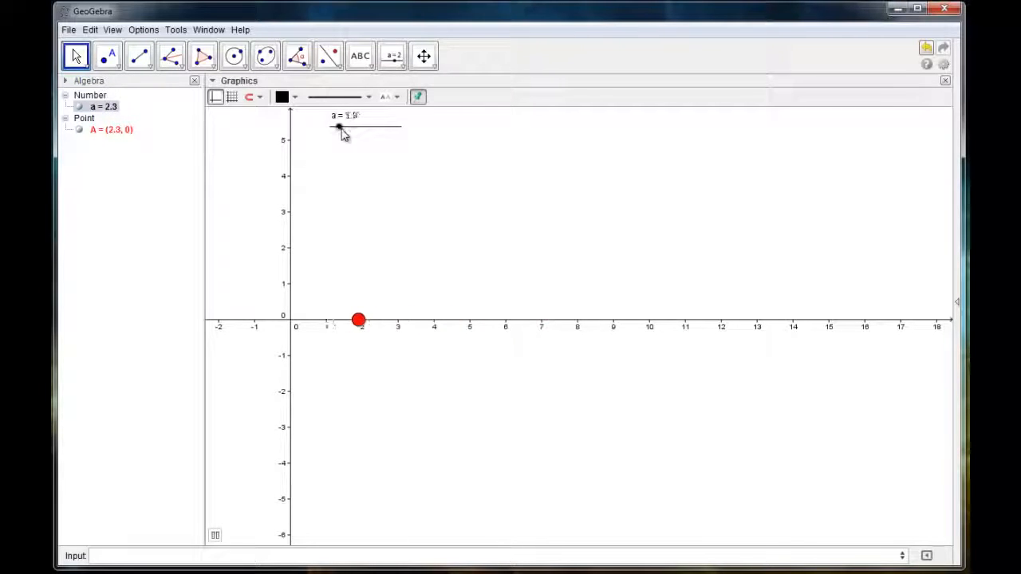
pyautogui.rightClick(341, 129)
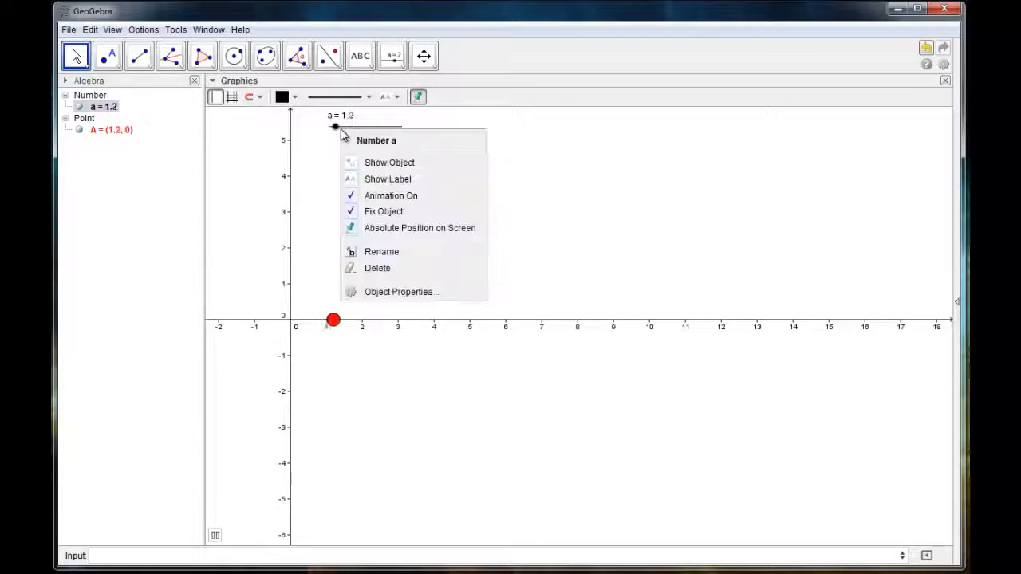
pyautogui.click(391, 196)
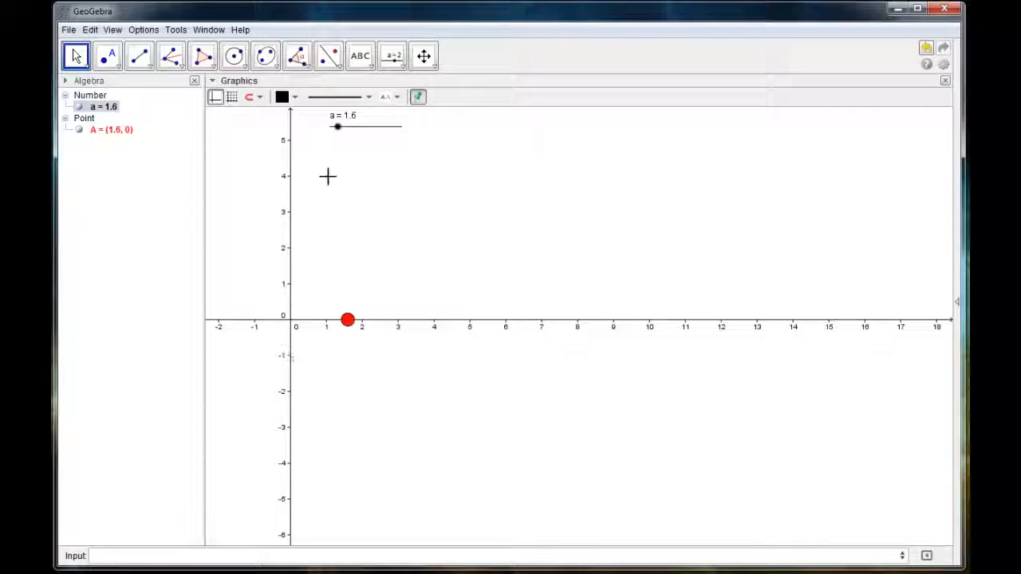
# - Animate slider a again, pause it, restart the animation from 0 and pause it once more
pyautogui.rightClick(338, 126)
pyautogui.click(380, 191)
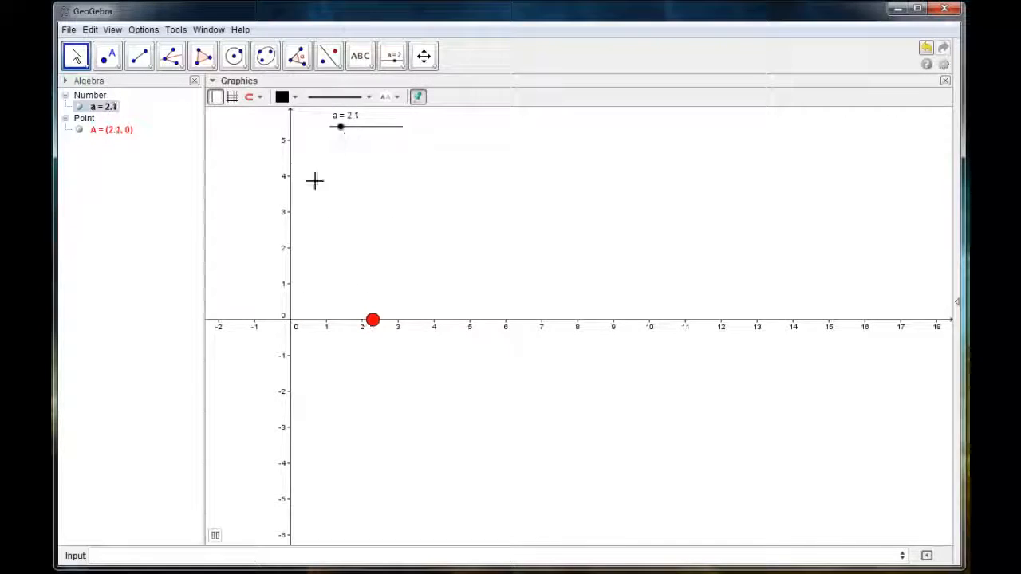
pyautogui.click(215, 535)
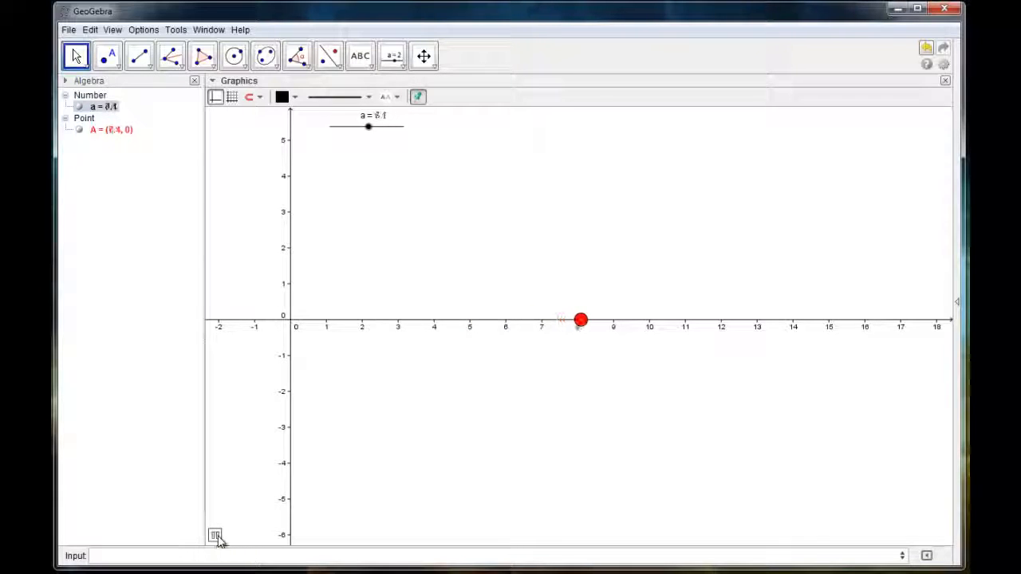
pyautogui.moveTo(363, 133); pyautogui.dragTo(322, 138)
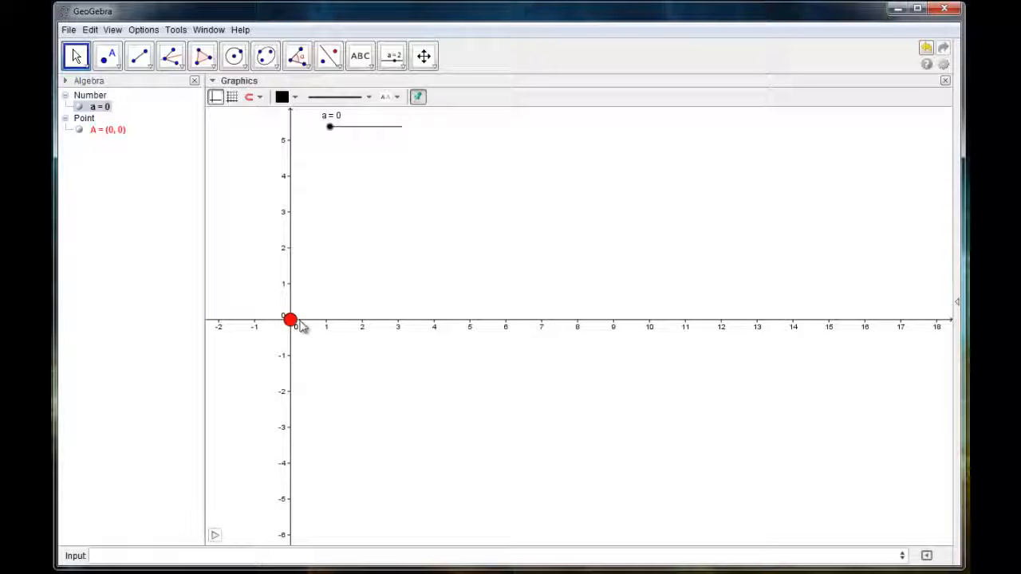
pyautogui.click(214, 536)
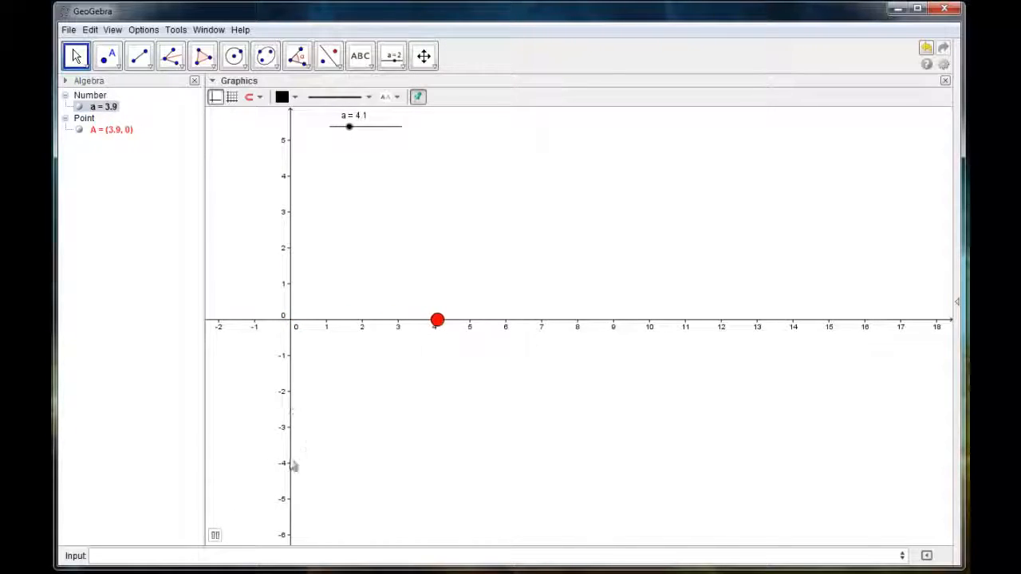
pyautogui.click(214, 536)
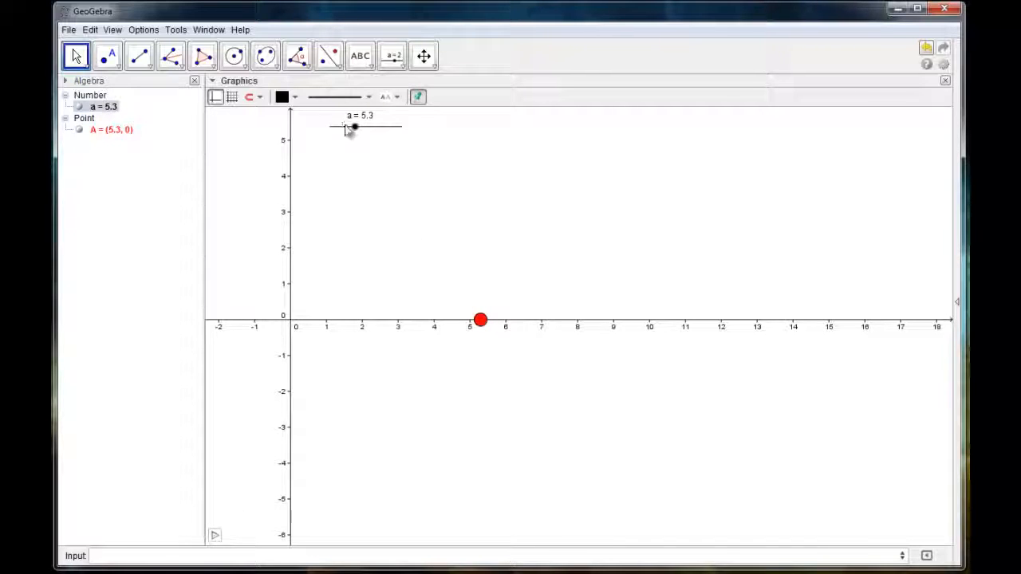
# - Set the increment of slider a to 0.001 in its object properties
pyautogui.rightClick(355, 127)
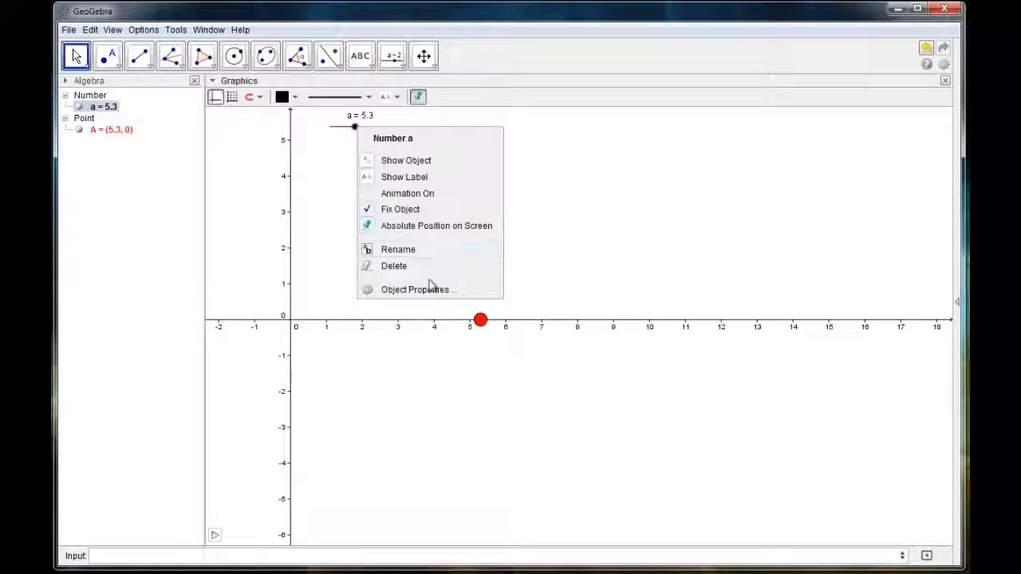
pyautogui.click(427, 290)
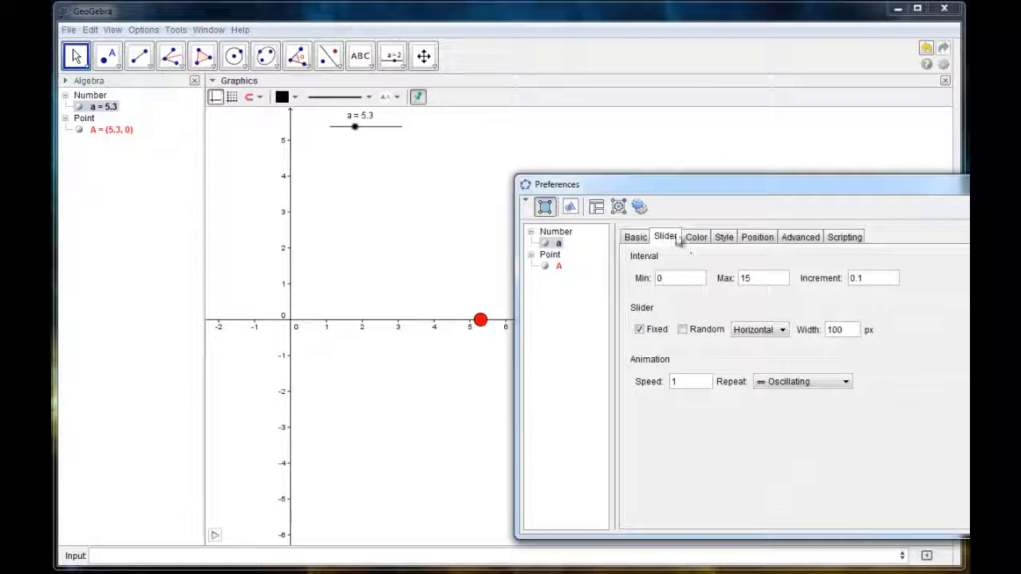
pyautogui.click(859, 286)
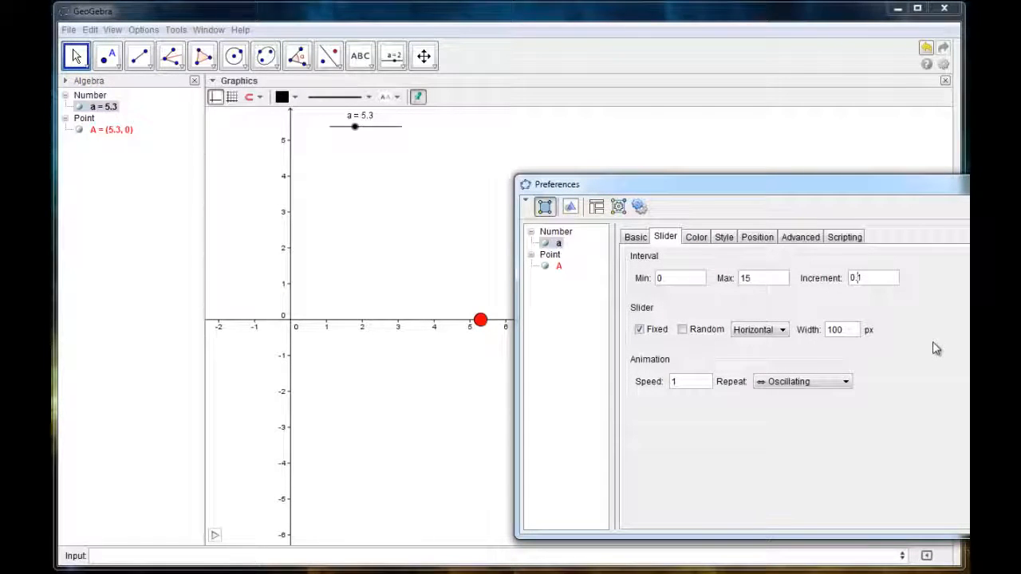
pyautogui.write('00')
# - Set slider a's animation to repeat Increasing (Once) at speed 4 and close the preferences
pyautogui.click(845, 382)
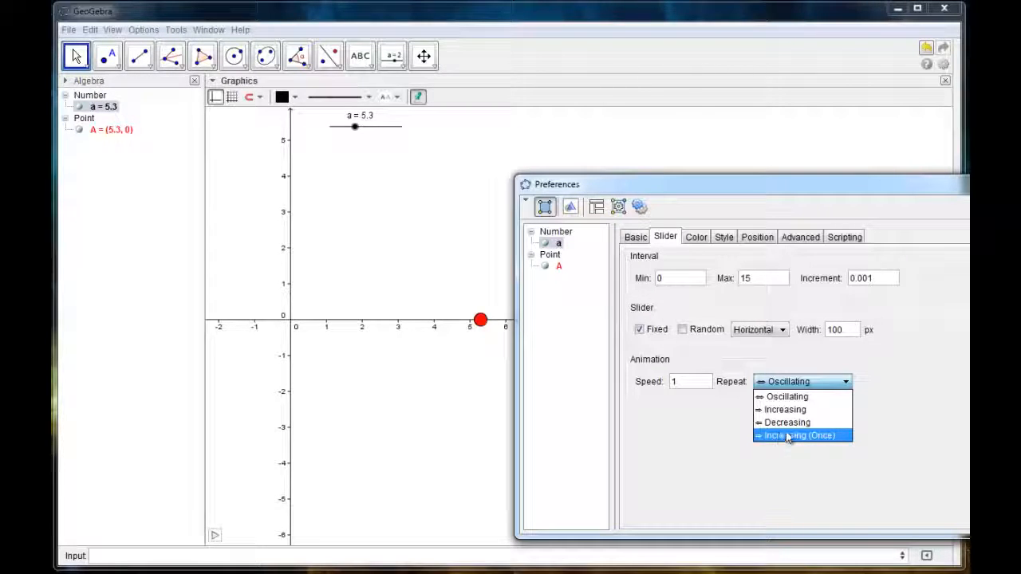
pyautogui.click(790, 437)
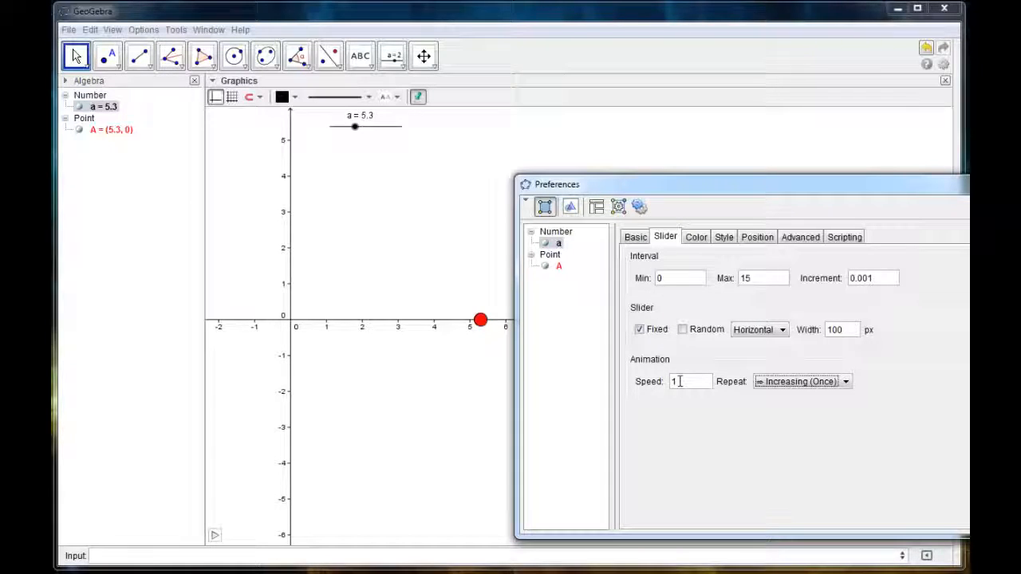
pyautogui.moveTo(679, 382); pyautogui.dragTo(669, 381)
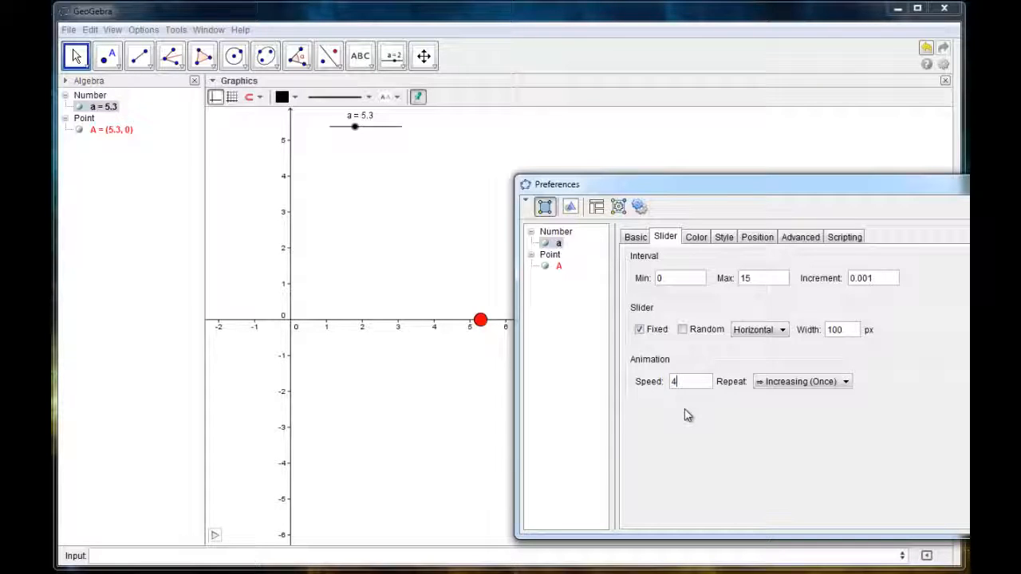
pyautogui.moveTo(801, 185); pyautogui.dragTo(704, 183)
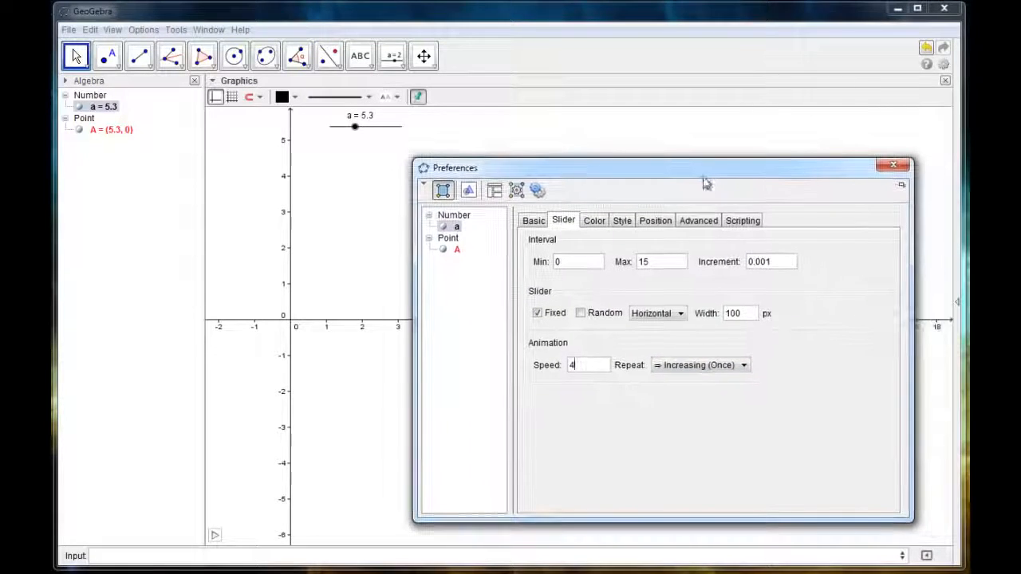
pyautogui.click(892, 165)
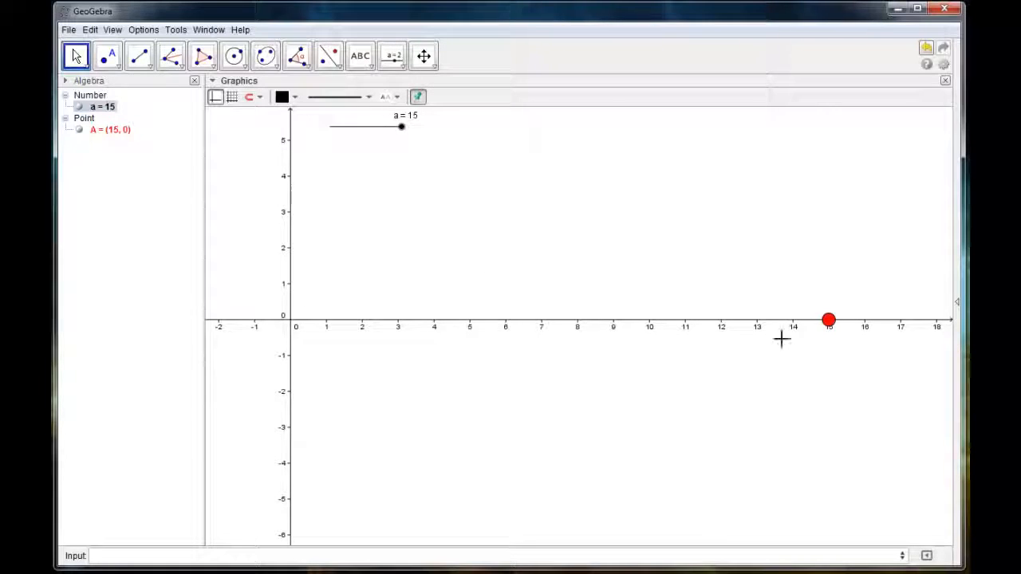
# - Reset slider a to 0 and review its animation speed and repeat settings in the object properties
pyautogui.moveTo(401, 129); pyautogui.dragTo(335, 133)
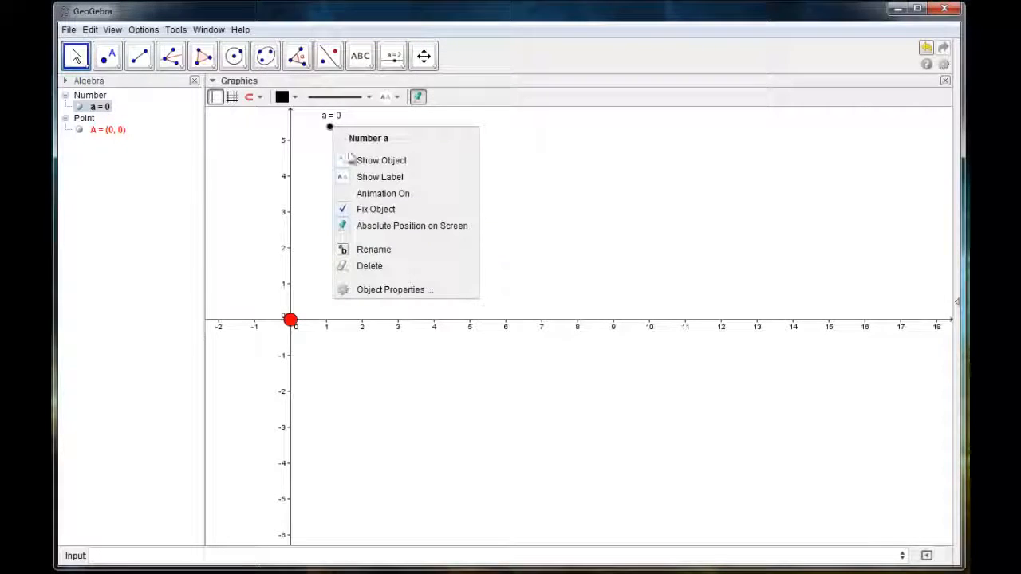
pyautogui.rightClick(332, 128)
pyautogui.click(393, 289)
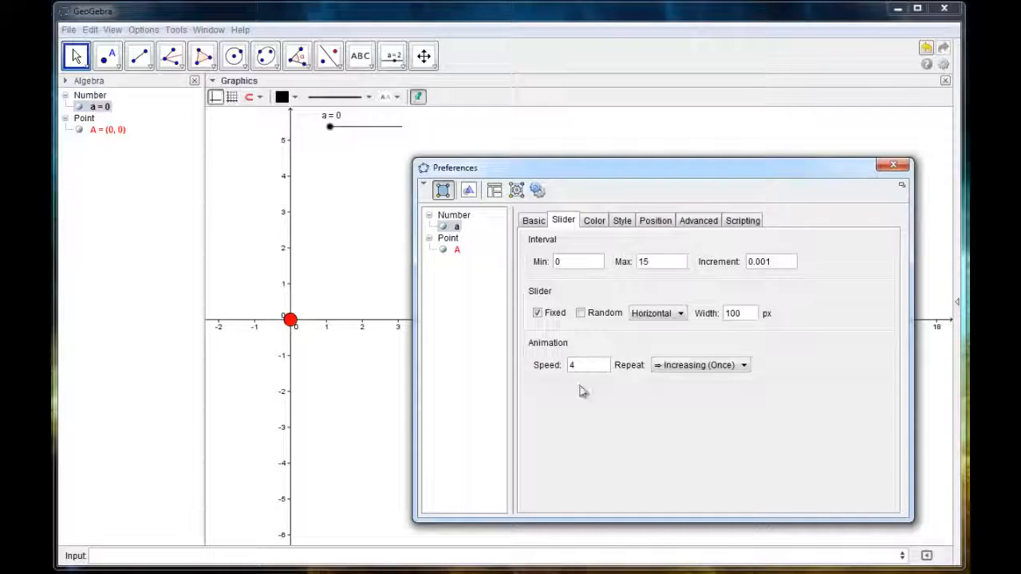
pyautogui.moveTo(547, 171); pyautogui.dragTo(539, 182)
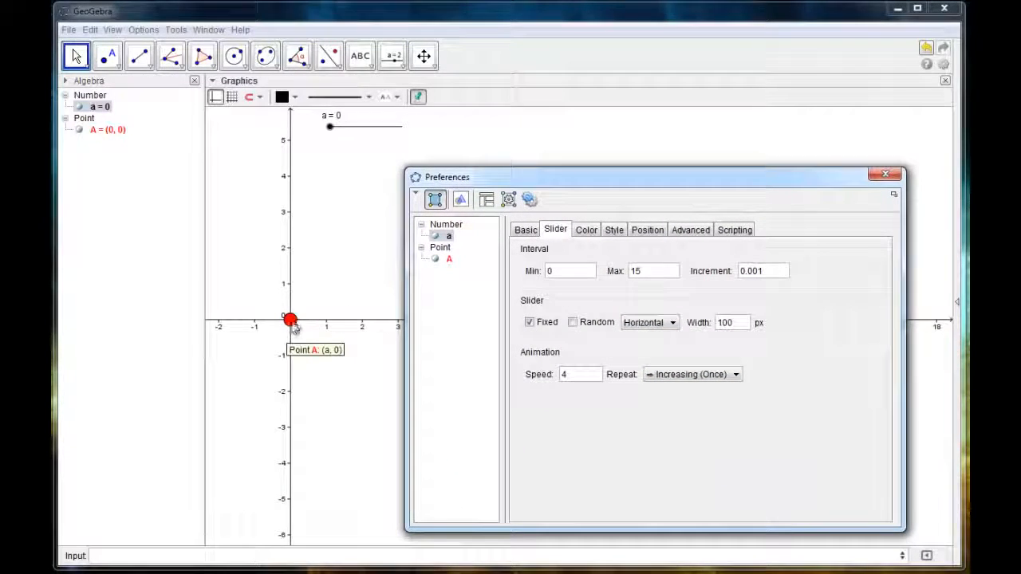
pyautogui.click(885, 174)
# - Start a new number slider b beside slider a with a minimum of 0 and a maximum of 5
pyautogui.click(392, 56)
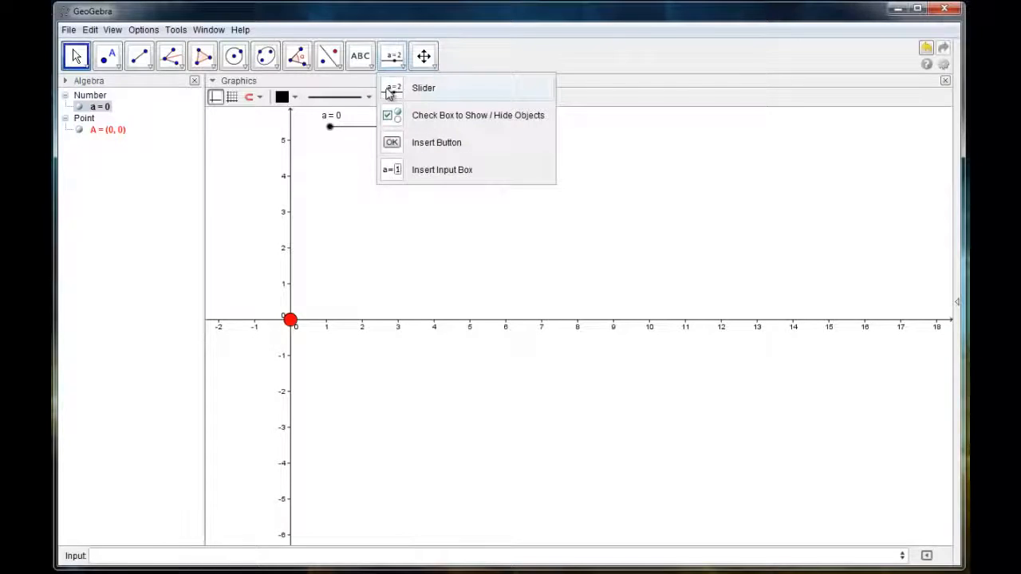
pyautogui.click(393, 87)
pyautogui.click(437, 128)
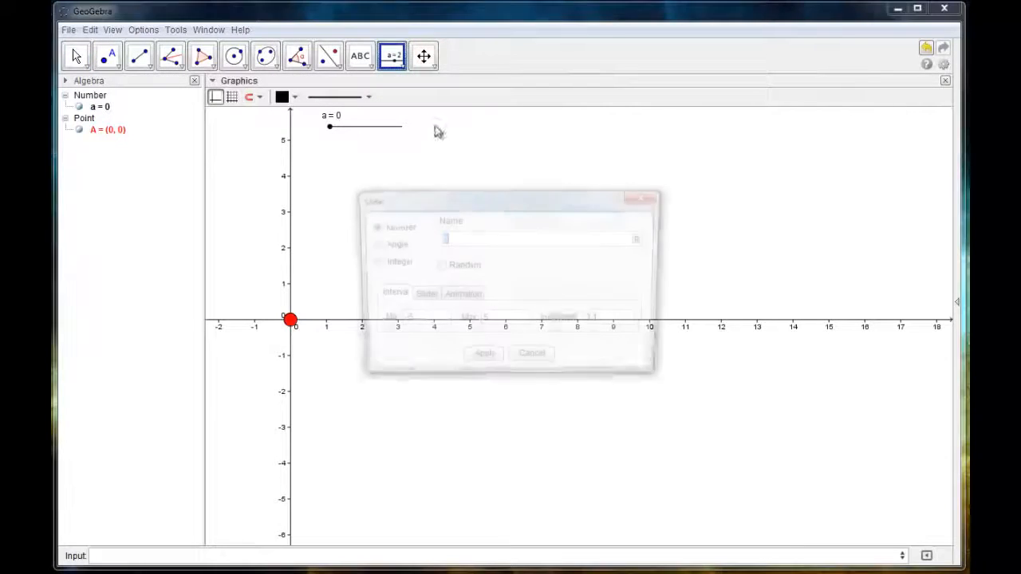
pyautogui.moveTo(414, 321); pyautogui.dragTo(398, 325)
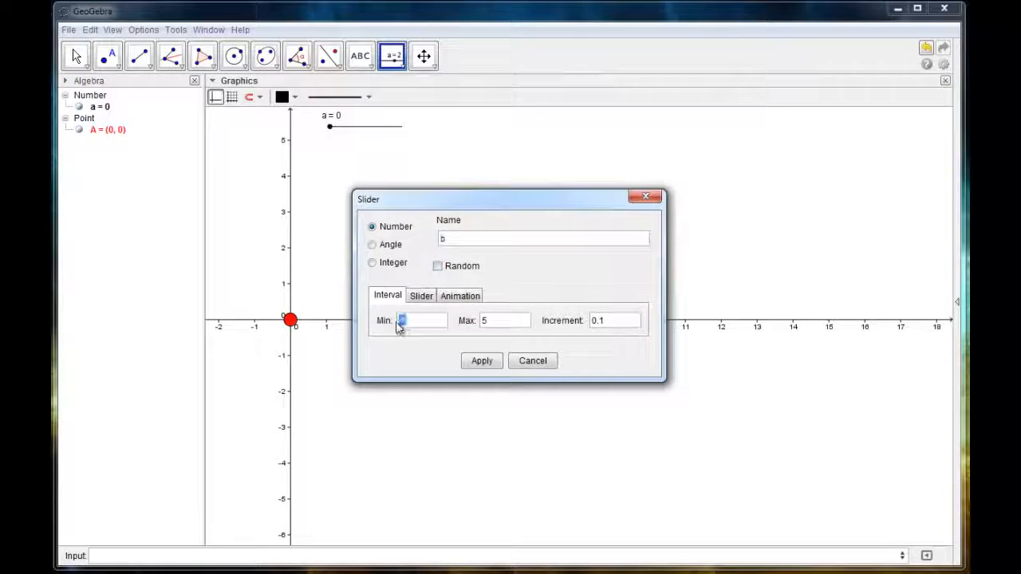
pyautogui.write('0')
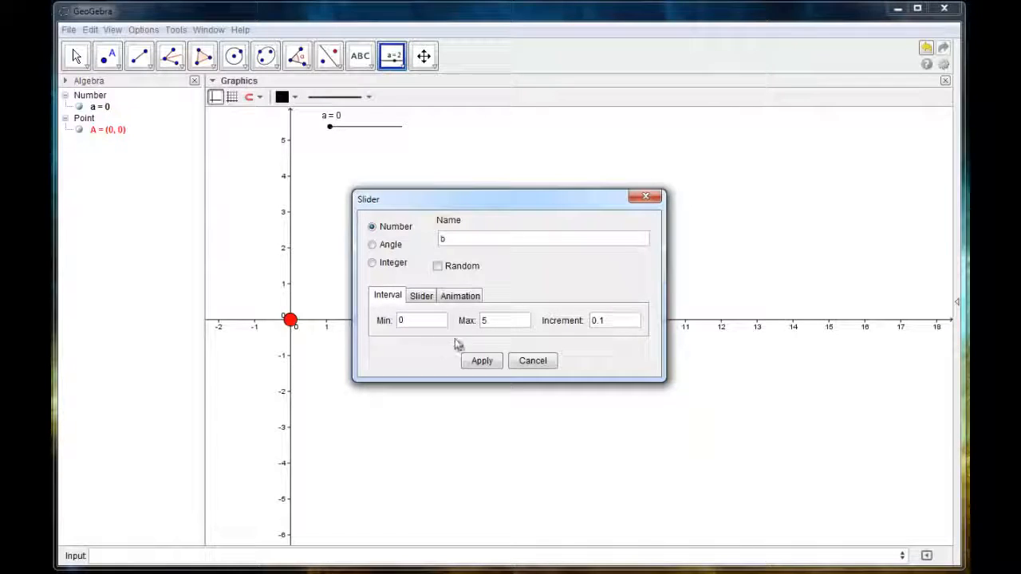
pyautogui.moveTo(497, 324); pyautogui.dragTo(472, 327)
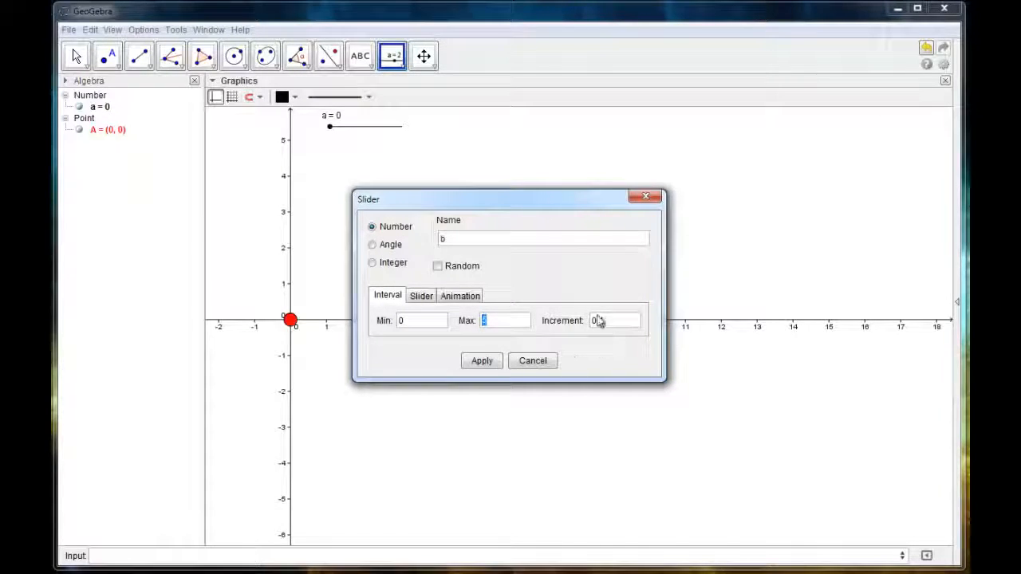
# - Configure the animation speed and repeat mode of the new slider b and create it
pyautogui.click(459, 297)
pyautogui.click(427, 320)
pyautogui.click(544, 320)
pyautogui.click(543, 383)
pyautogui.click(482, 361)
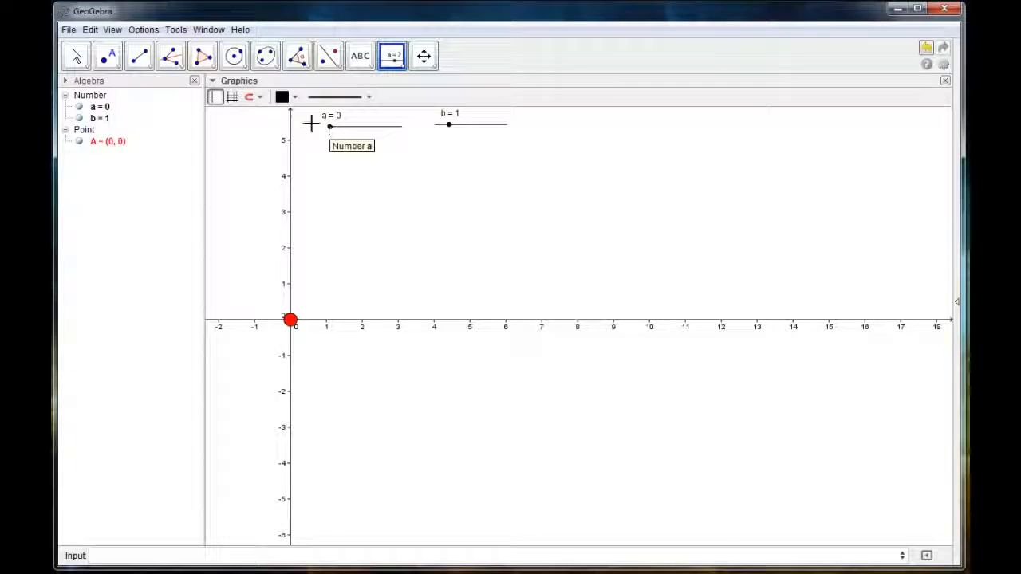
# - Reopen the object properties of slider a and edit its animation speed
pyautogui.click(78, 57)
pyautogui.click(330, 127)
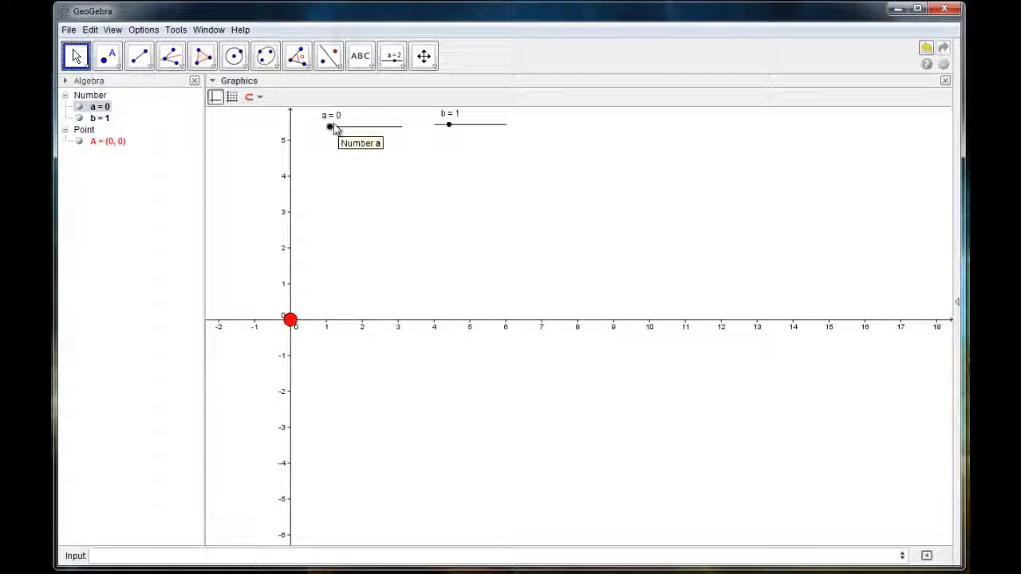
pyautogui.click(333, 126)
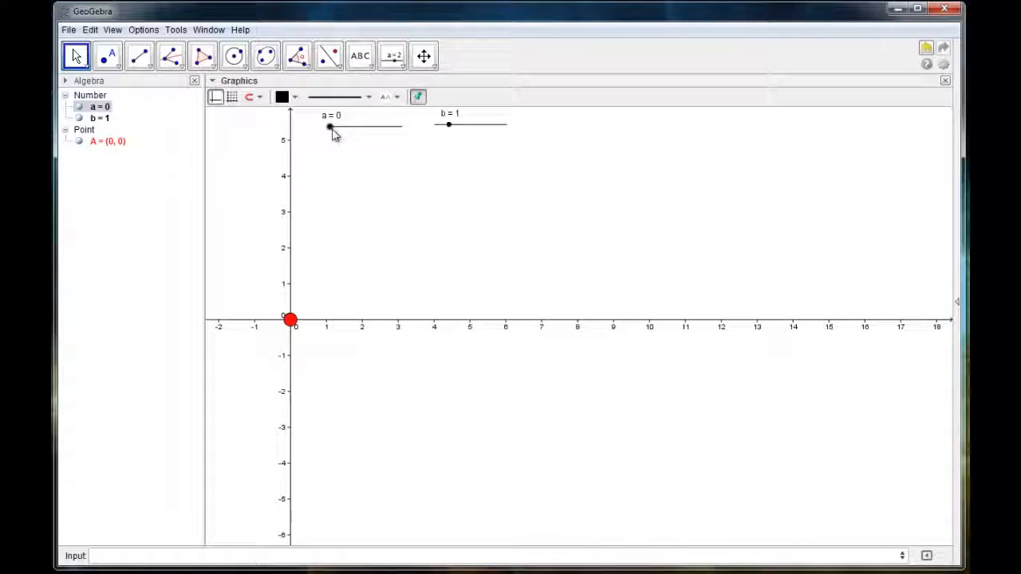
pyautogui.rightClick(331, 130)
pyautogui.click(394, 292)
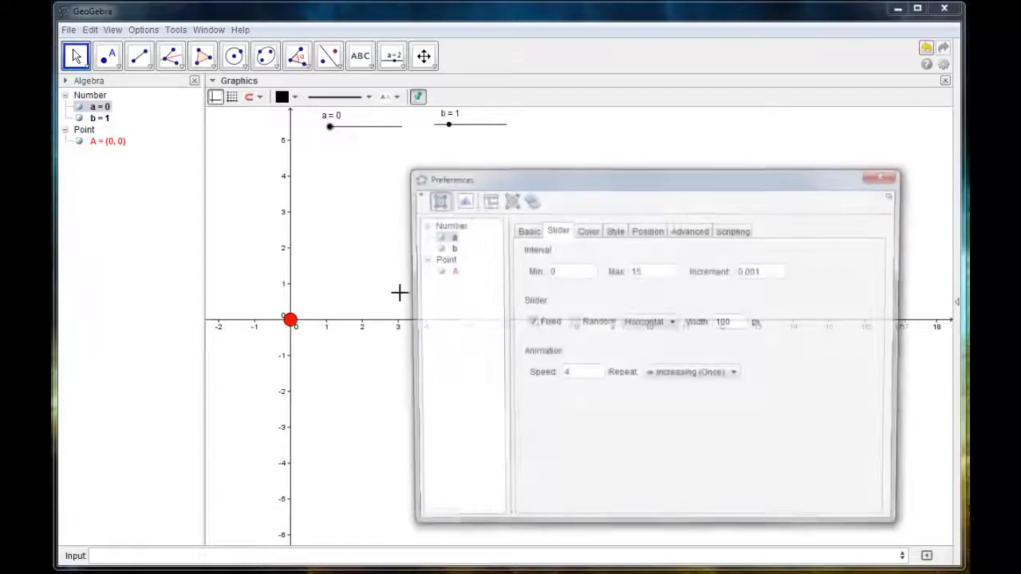
pyautogui.moveTo(569, 374); pyautogui.dragTo(548, 373)
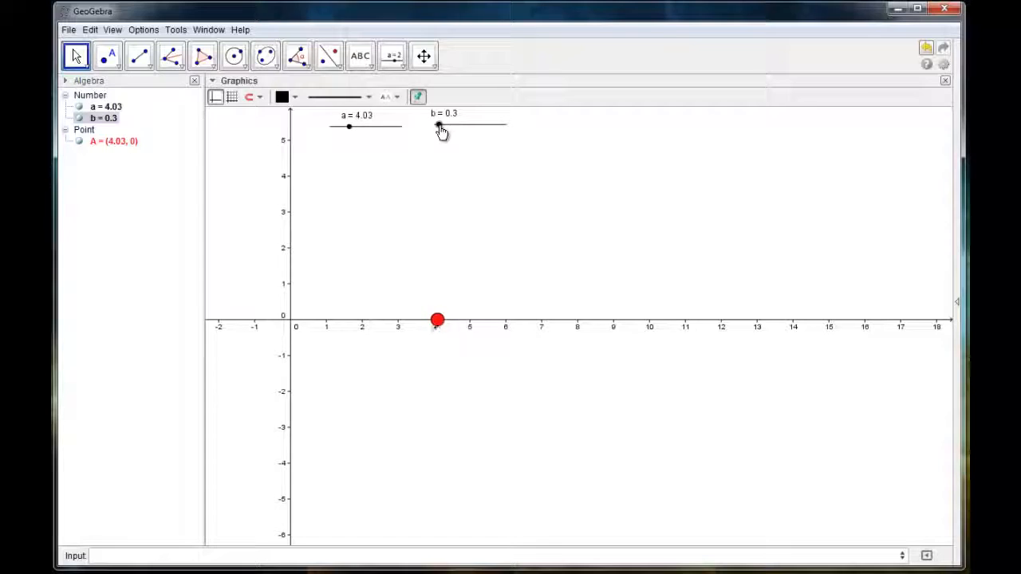
# - Vary slider b by hand during slider a's animation, then return both sliders to 0
pyautogui.moveTo(442, 130)
pyautogui.mouseDown()
pyautogui.moveTo(488, 134)
pyautogui.moveTo(446, 136)
pyautogui.mouseUp()
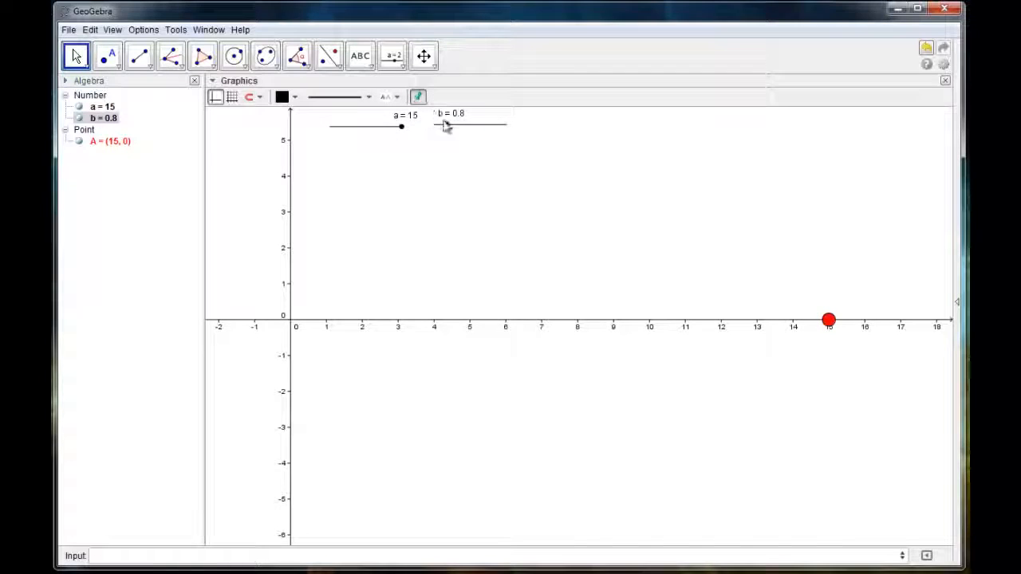
pyautogui.moveTo(447, 132)
pyautogui.mouseDown()
pyautogui.moveTo(507, 134)
pyautogui.moveTo(434, 129)
pyautogui.mouseUp()
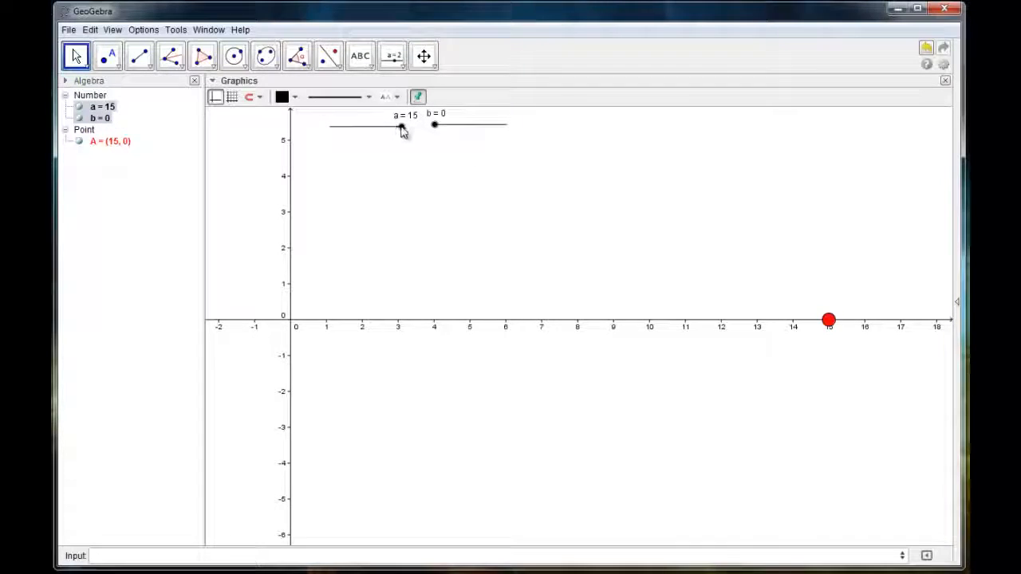
pyautogui.moveTo(402, 127); pyautogui.dragTo(330, 128)
# - Insert a button captioned Animate below slider a with the GeoGebra script StartAnimation[a, b]
pyautogui.click(402, 63)
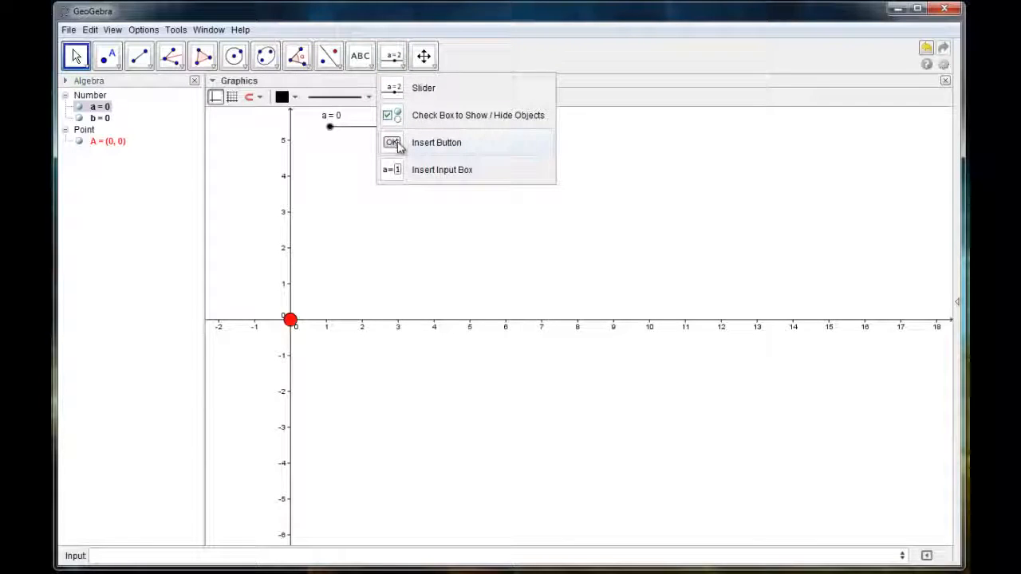
pyautogui.click(397, 144)
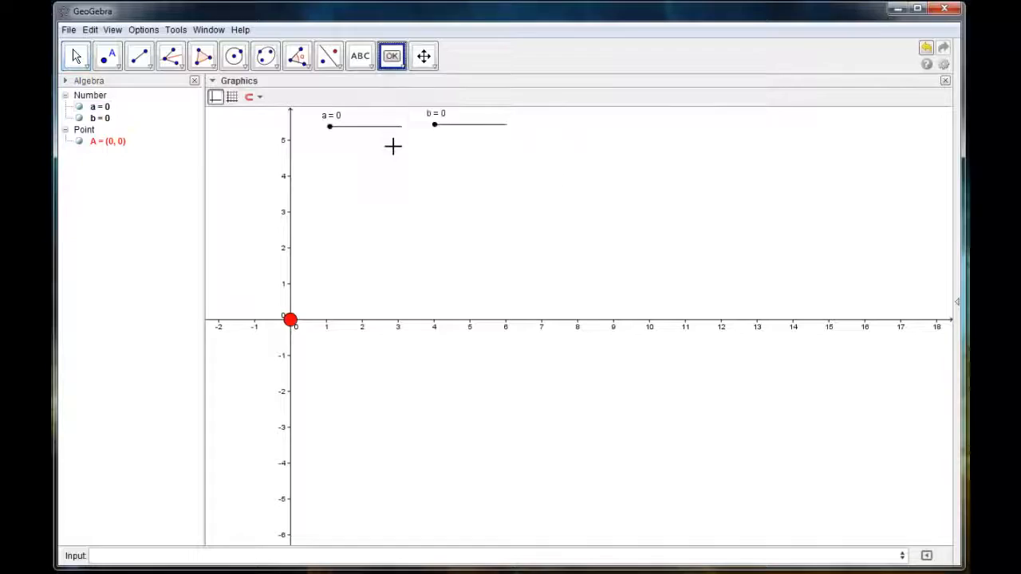
pyautogui.click(326, 157)
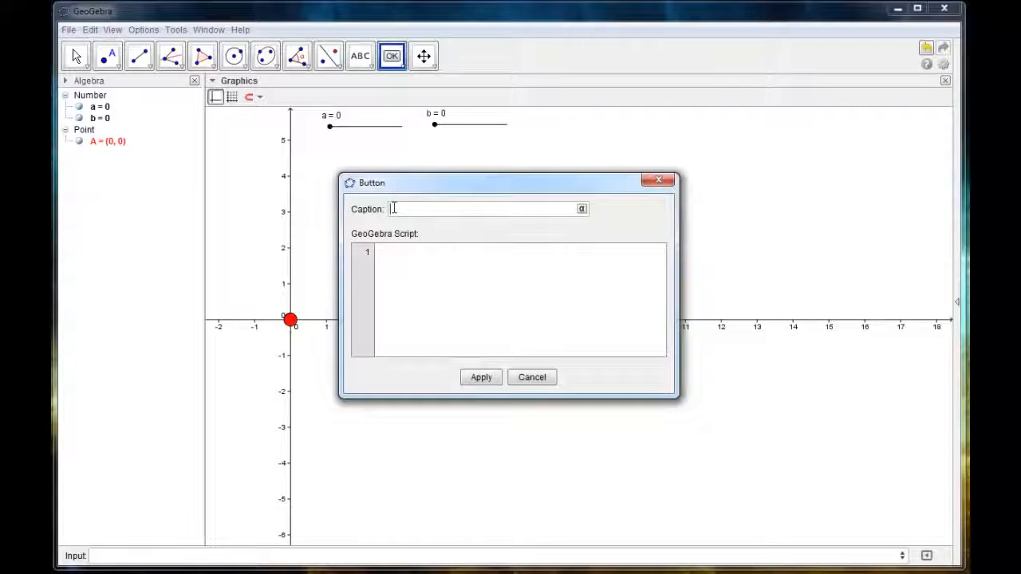
pyautogui.write('anima')
pyautogui.click(410, 264)
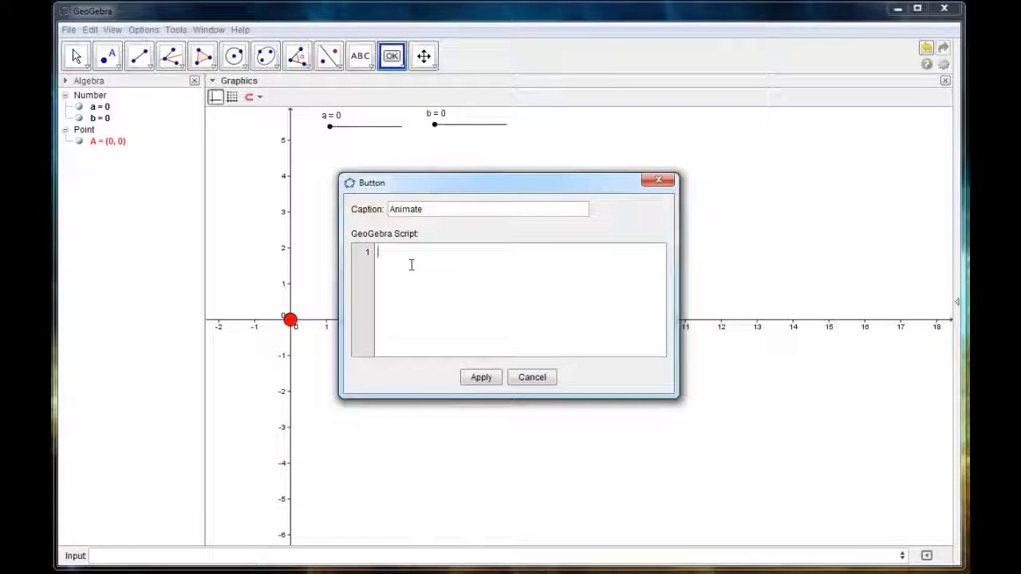
pyautogui.write('tartAnimation')
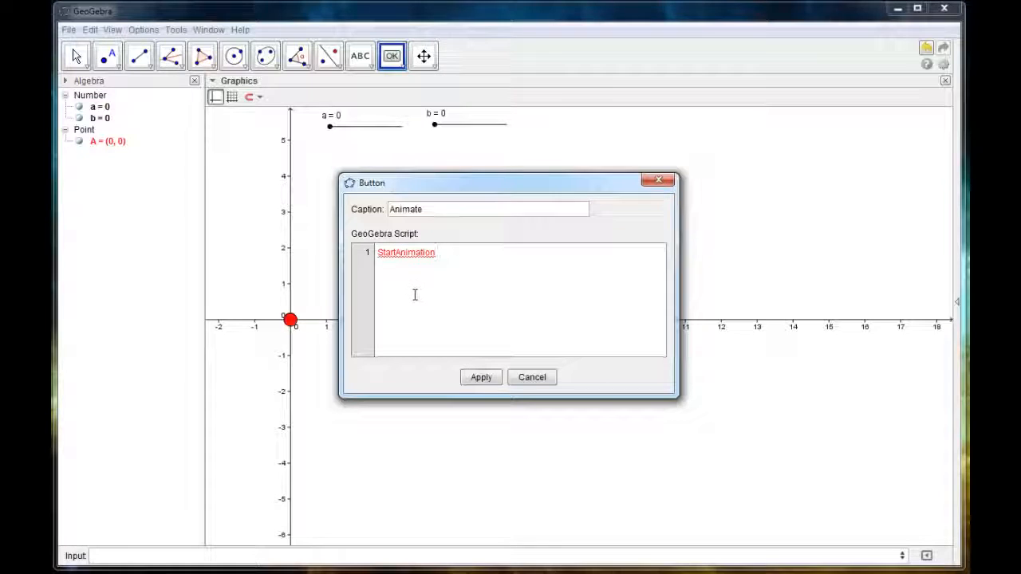
pyautogui.write('[')
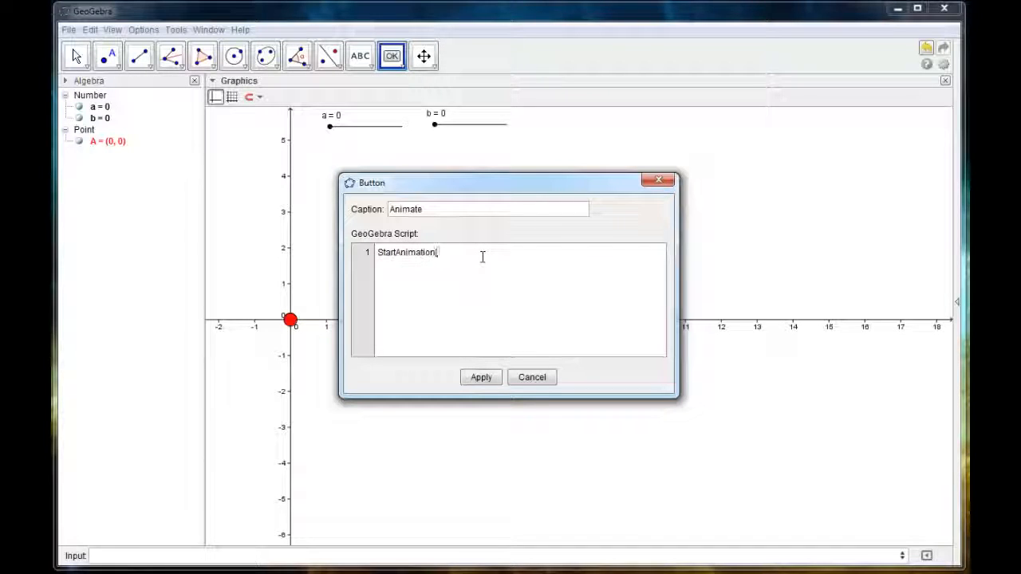
pyautogui.write('a, ')
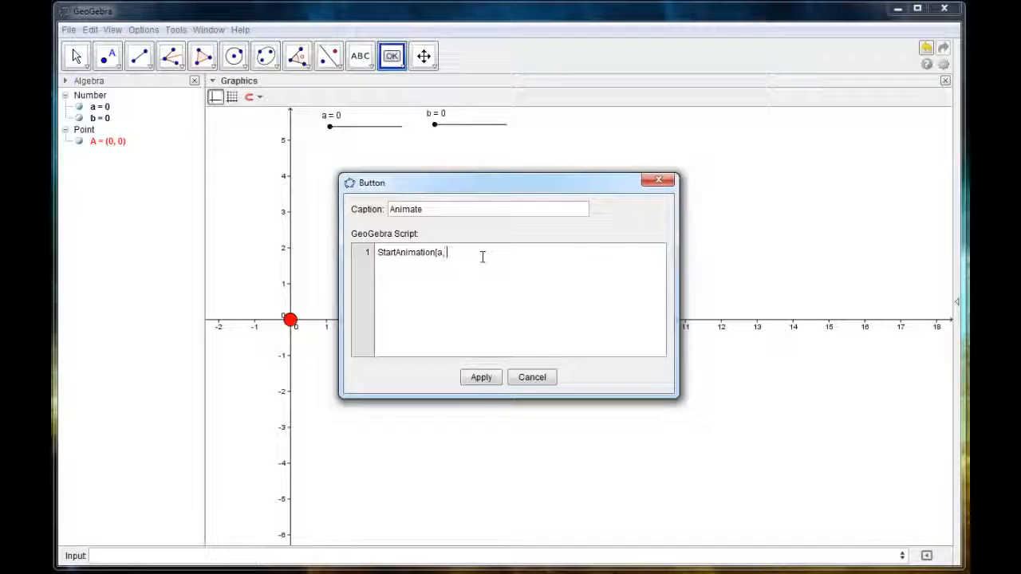
pyautogui.write('b')
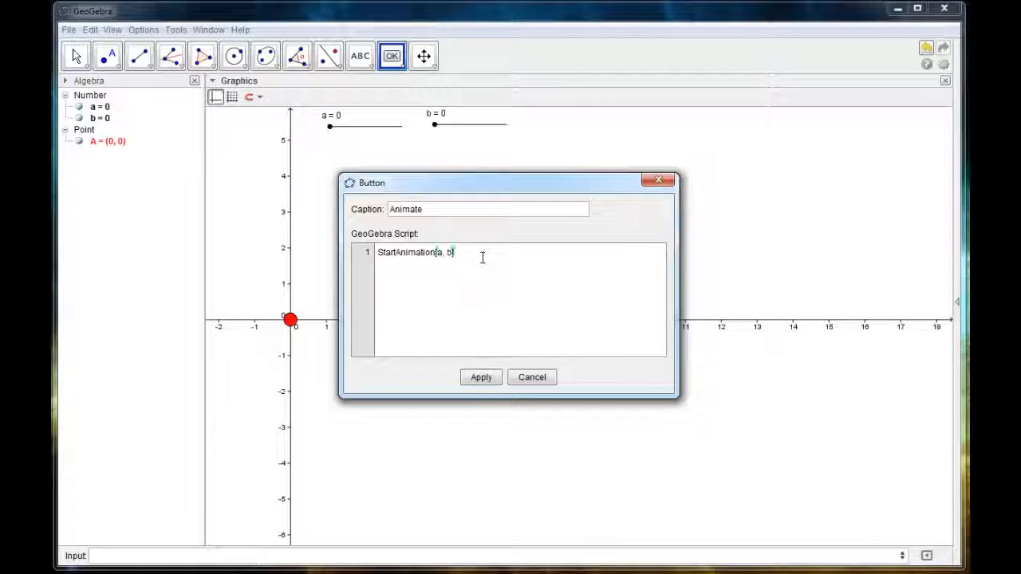
pyautogui.click(479, 381)
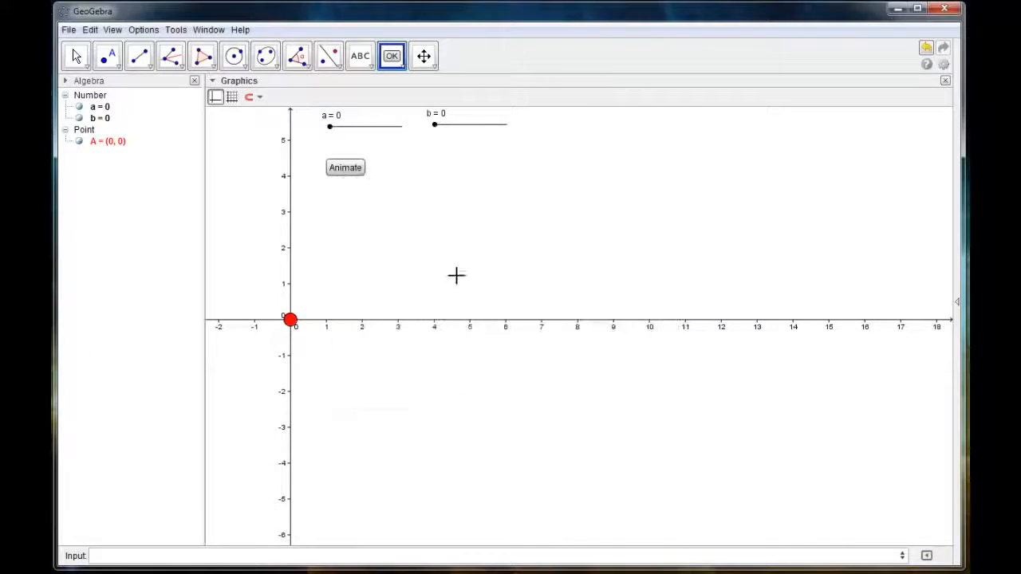
# - Add a button captioned Stop beside Animate with the script StartAnimation[false], and test the Animate button
pyautogui.click(374, 159)
pyautogui.write('St')
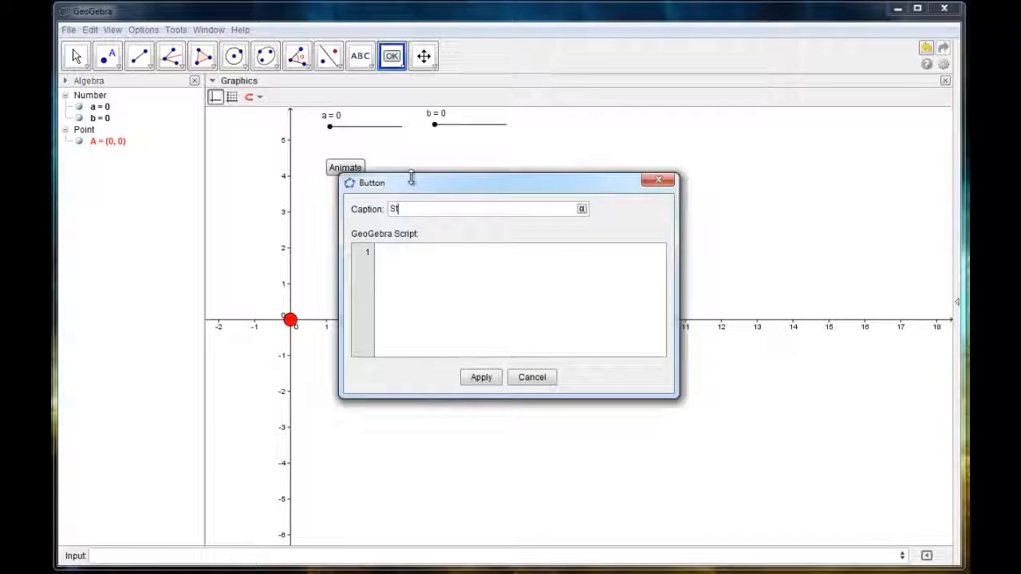
pyautogui.write('op')
pyautogui.click(413, 283)
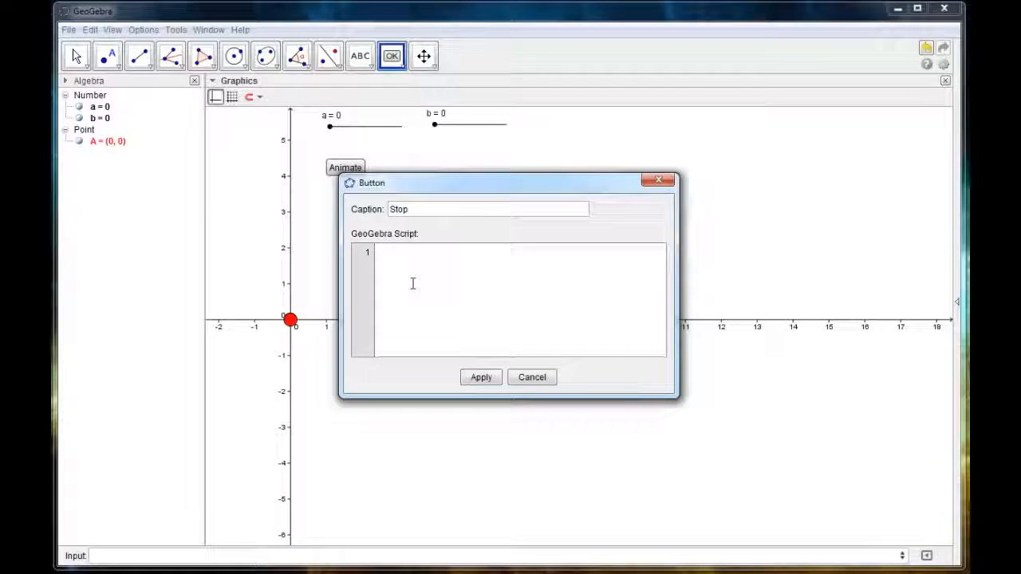
pyautogui.write('StartAnimation[false]')
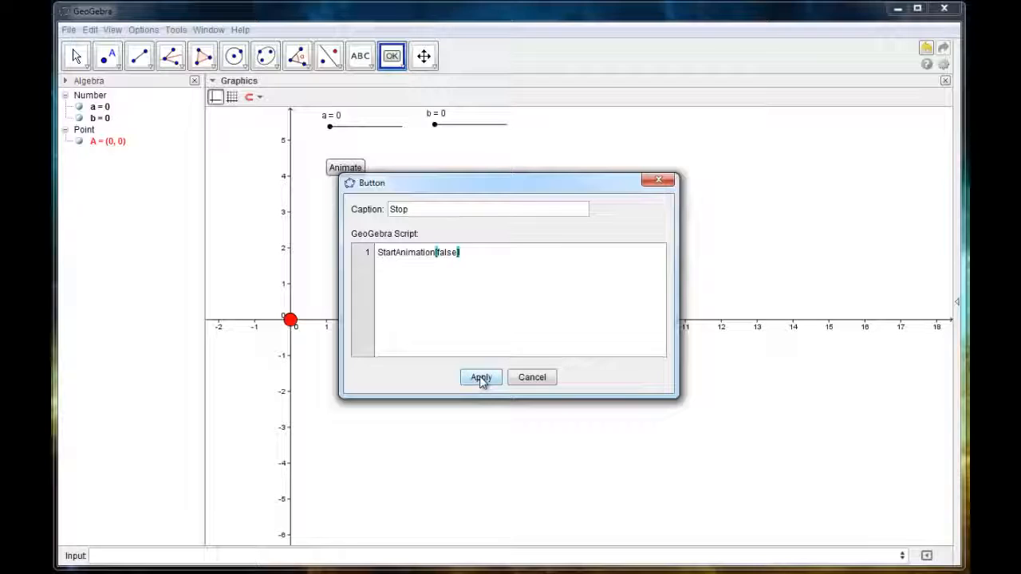
pyautogui.click(481, 379)
pyautogui.click(78, 57)
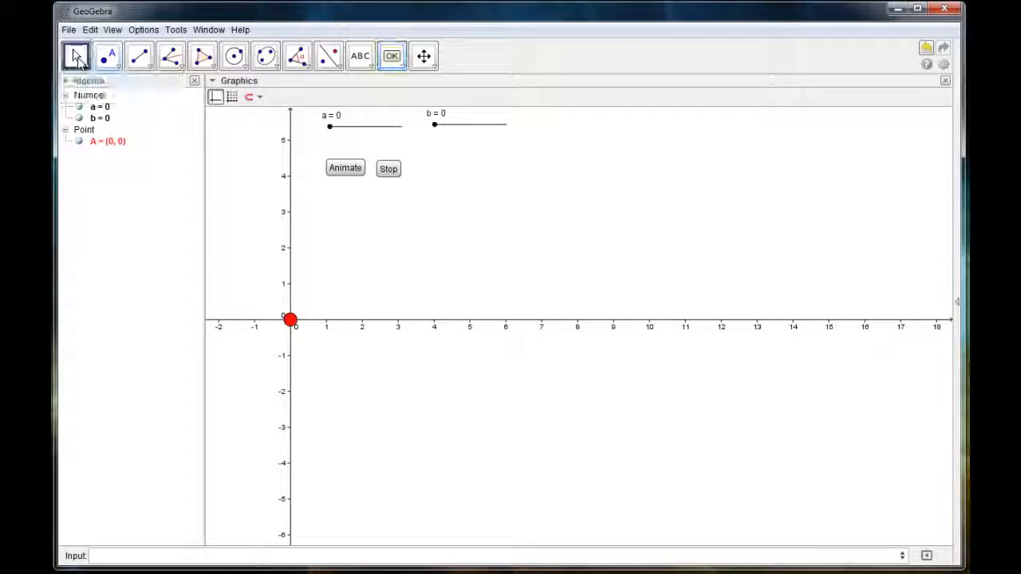
pyautogui.click(356, 174)
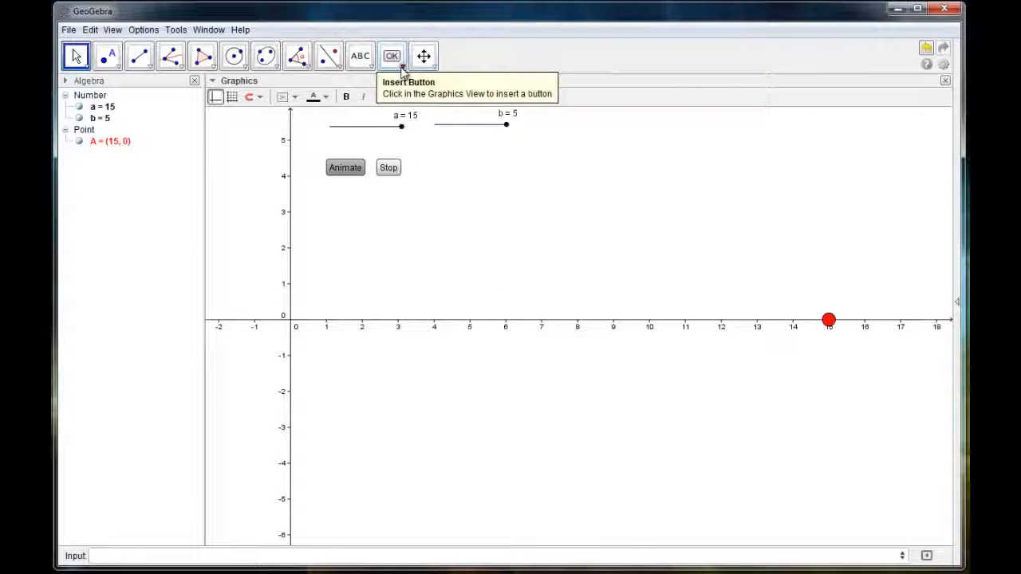
# - Start another button beside Stop and caption it Reset
pyautogui.click(401, 67)
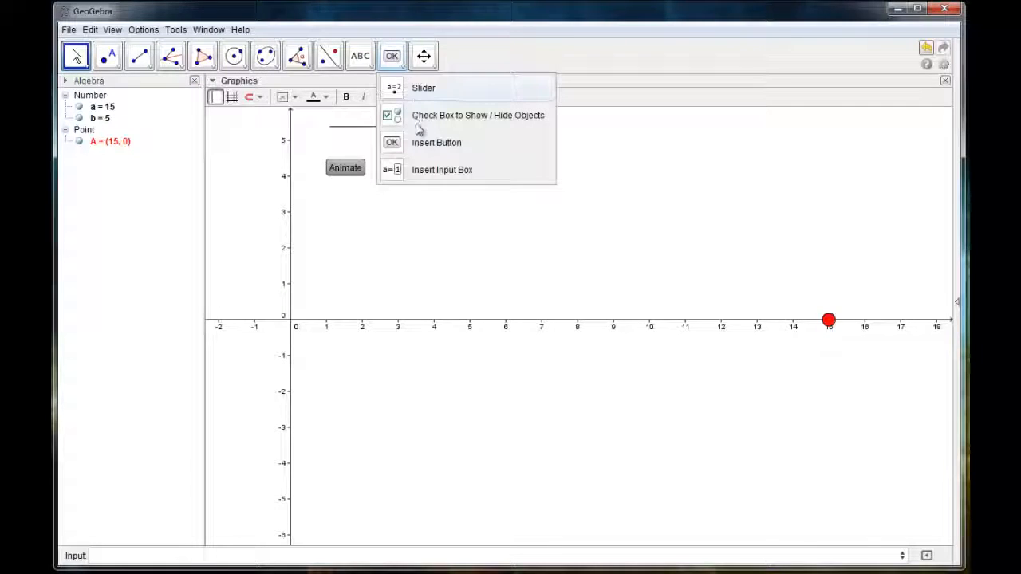
pyautogui.click(398, 146)
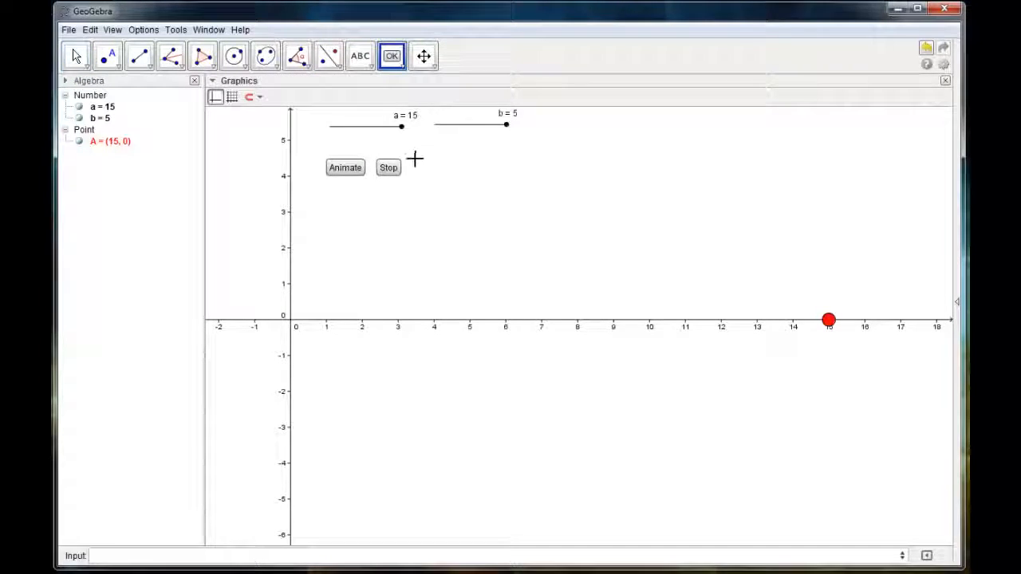
pyautogui.click(415, 160)
pyautogui.write('Res')
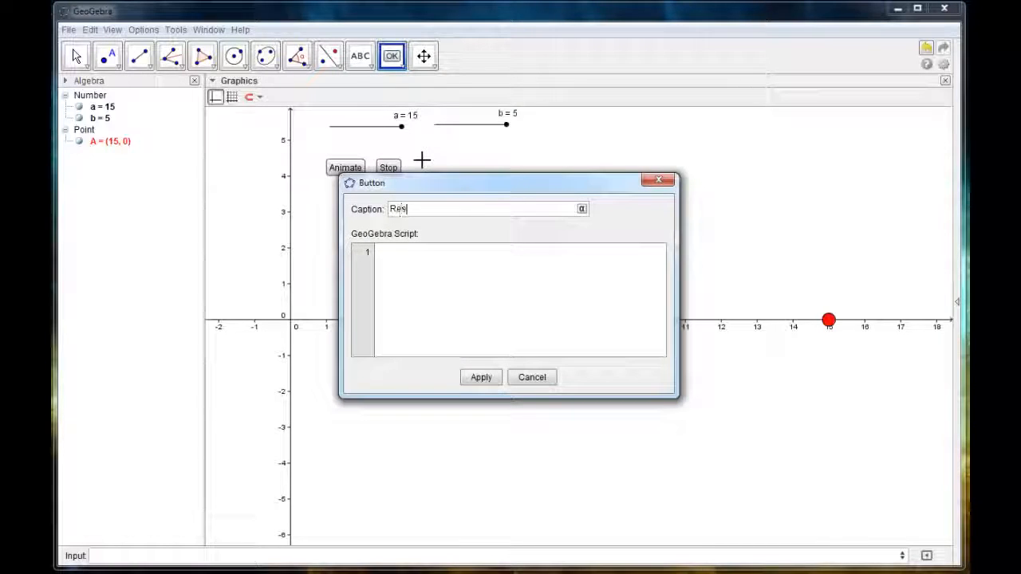
pyautogui.write('et')
# - Give the Reset button the script lines StartAnimation[false], a = 0 and b = 0, and create it
pyautogui.click(431, 280)
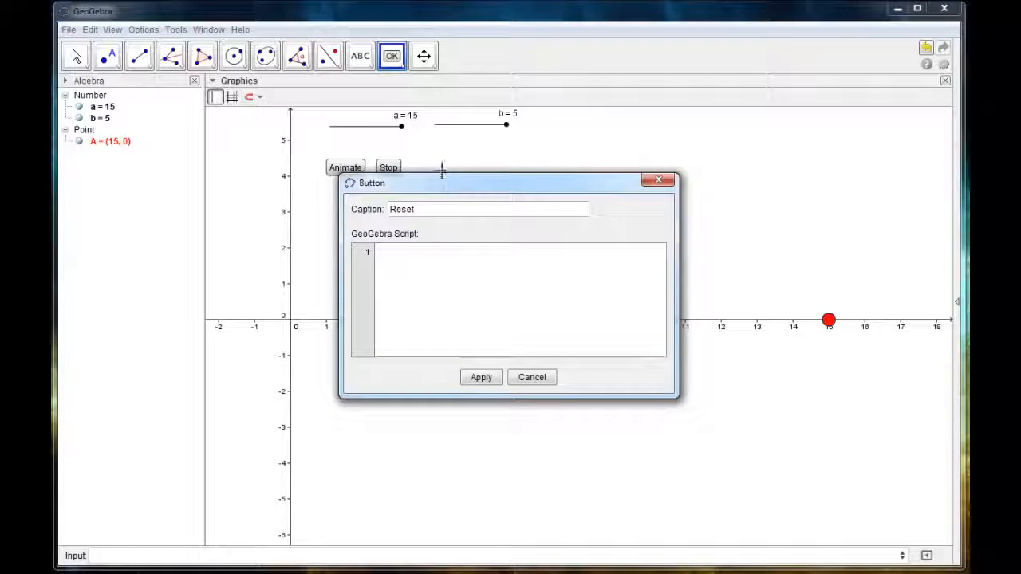
pyautogui.click(472, 308)
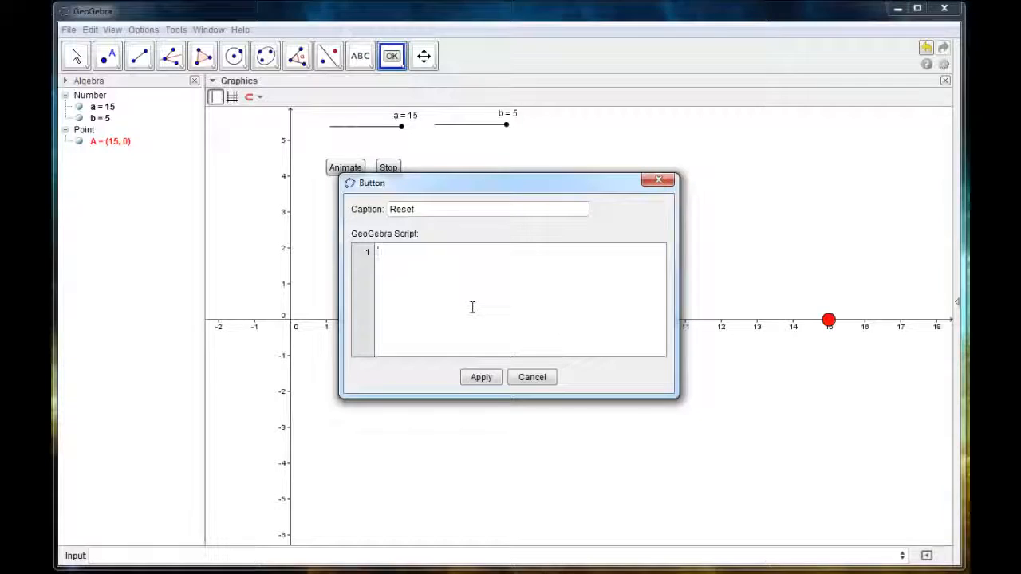
pyautogui.write('StartAn')
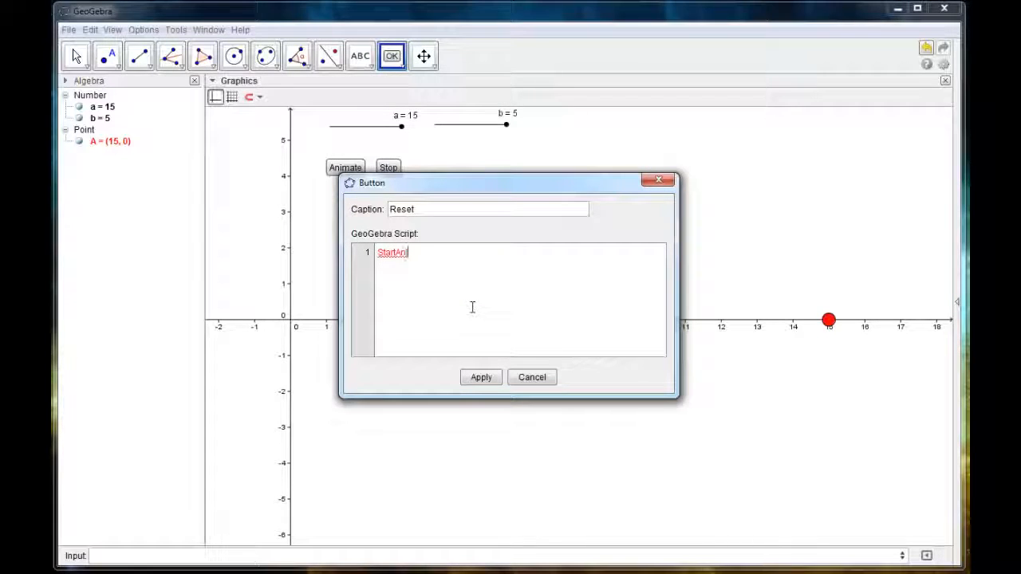
pyautogui.write('imation(')
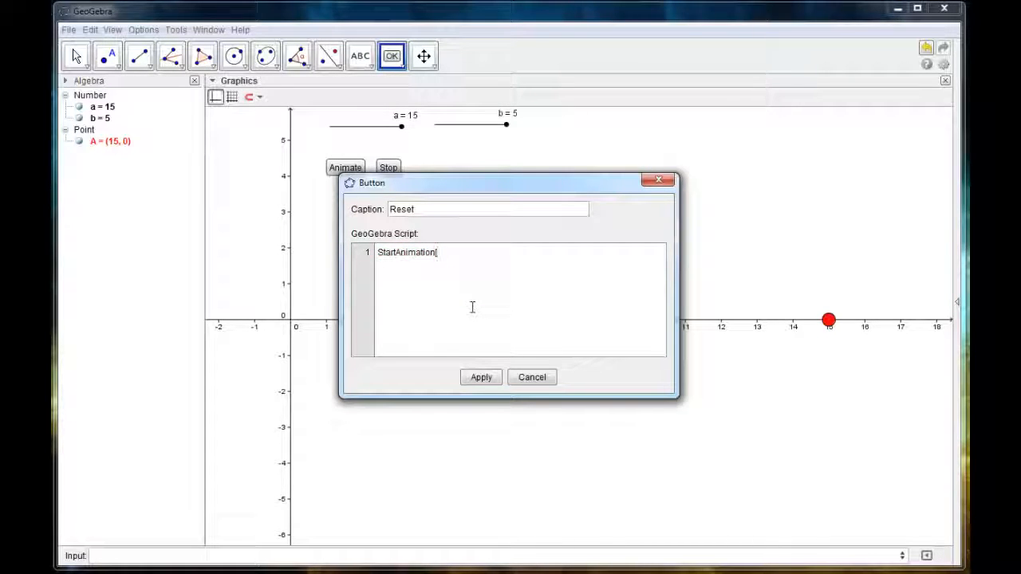
pyautogui.write('false')
pyautogui.write('a')
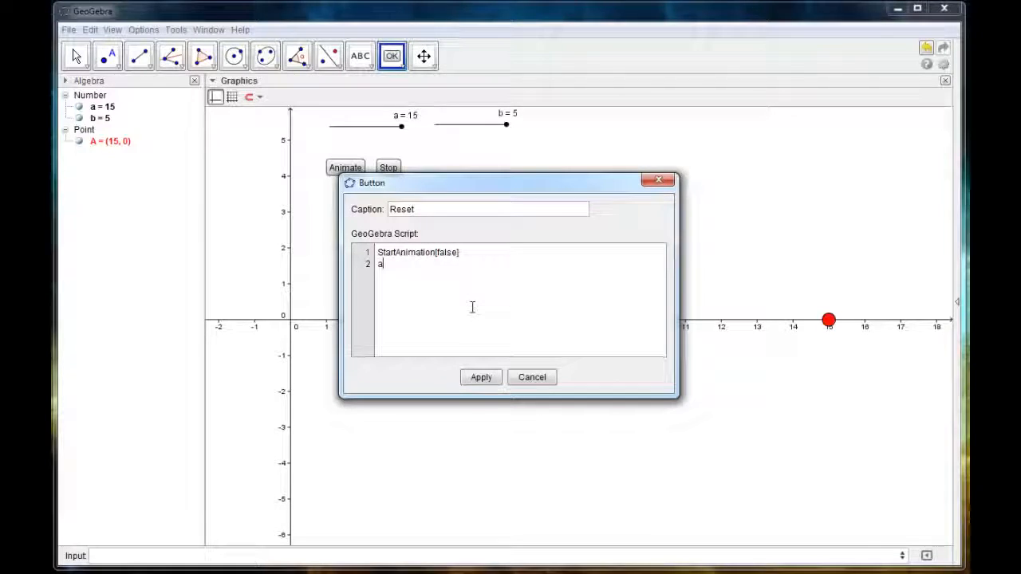
pyautogui.write(' = 0')
pyautogui.press('Return')
pyautogui.write('b = 0')
pyautogui.click(481, 377)
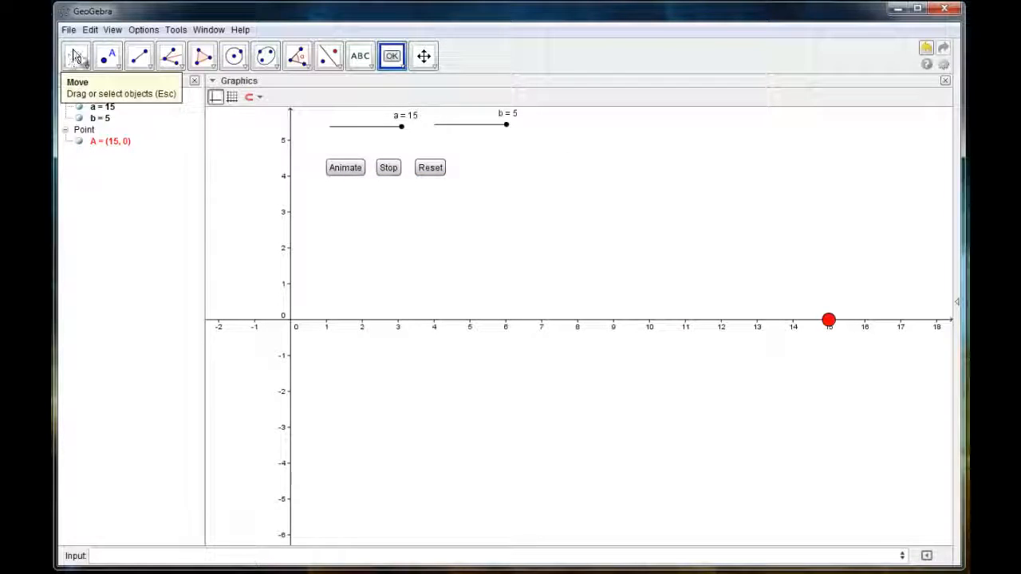
# - Test the Reset and Animate buttons by resetting the sliders, running the animation and resetting again
pyautogui.click(77, 56)
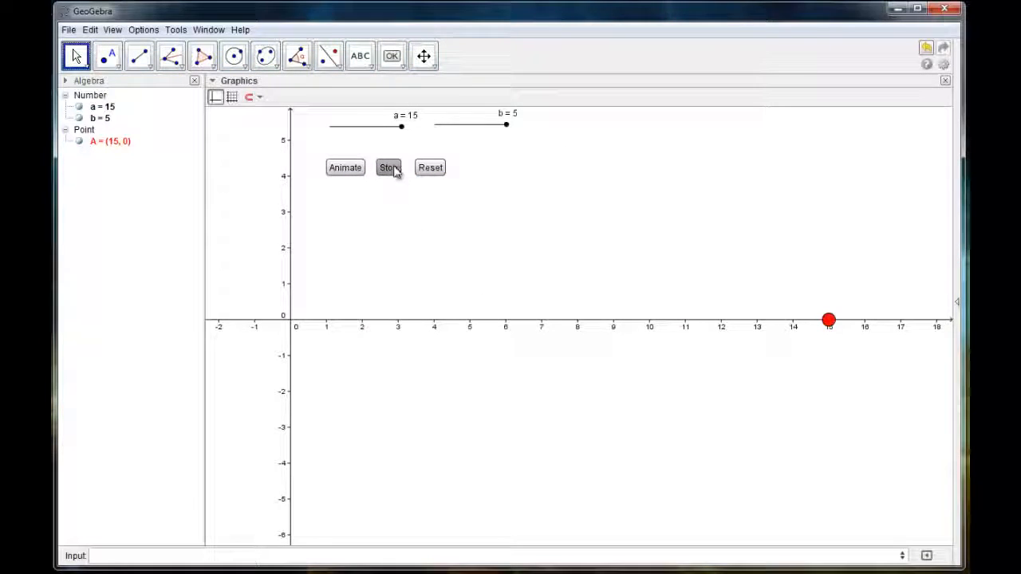
pyautogui.click(433, 167)
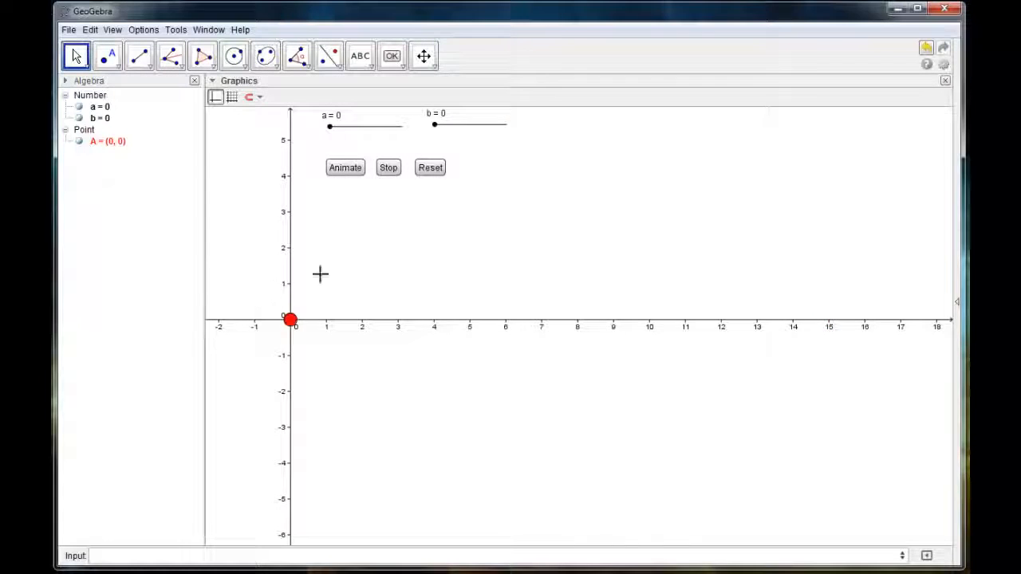
pyautogui.click(346, 168)
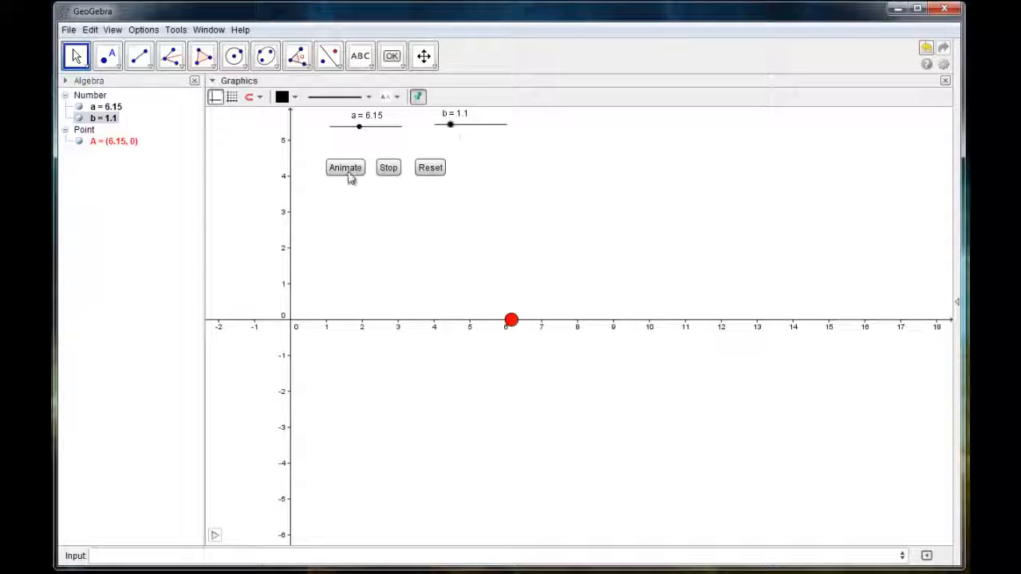
pyautogui.click(350, 176)
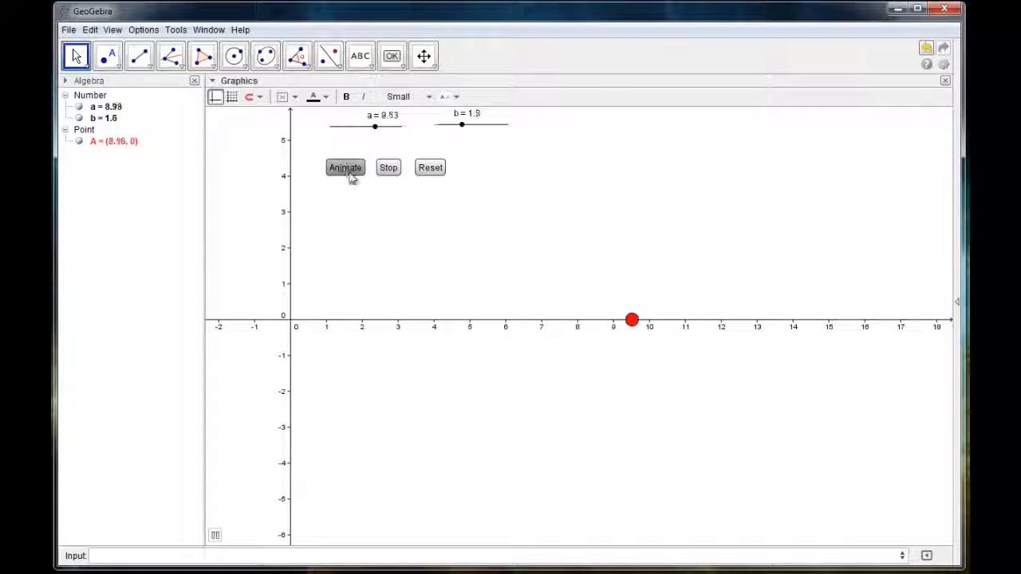
pyautogui.click(437, 169)
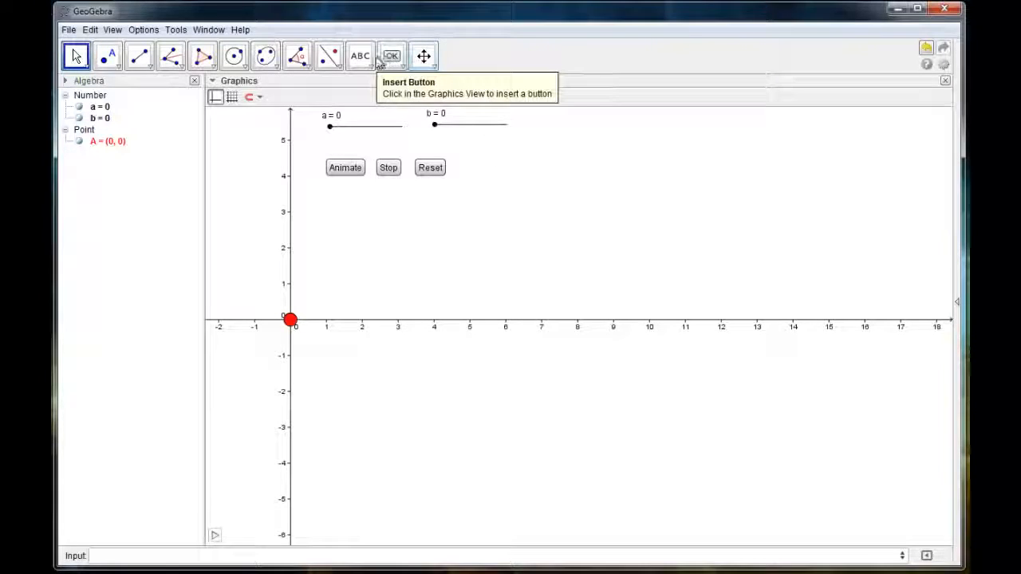
# - Create number slider c beside slider b with a minimum of -5, maximum of 5 and increment of 0.1
pyautogui.click(404, 66)
pyautogui.click(422, 87)
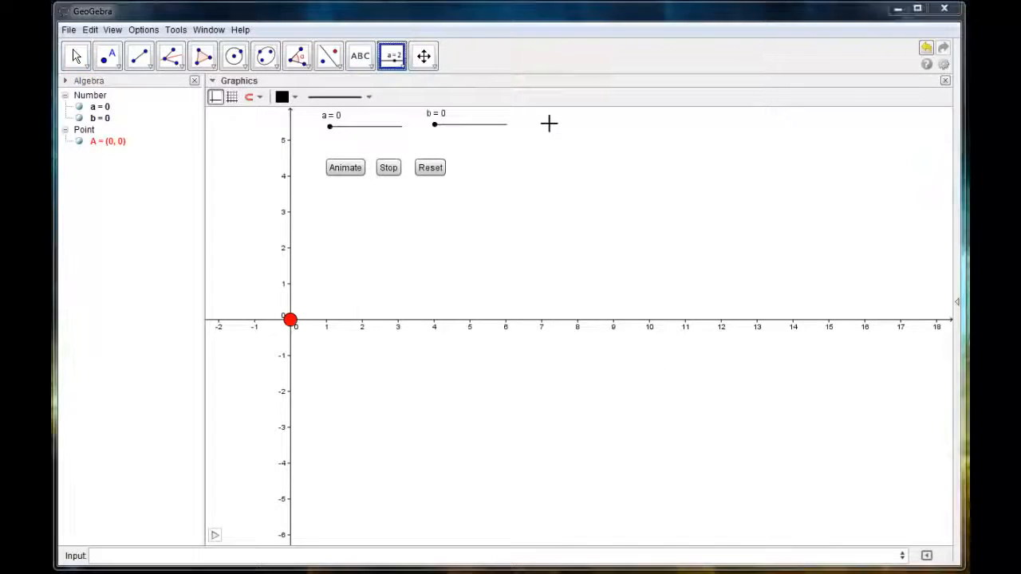
pyautogui.click(547, 123)
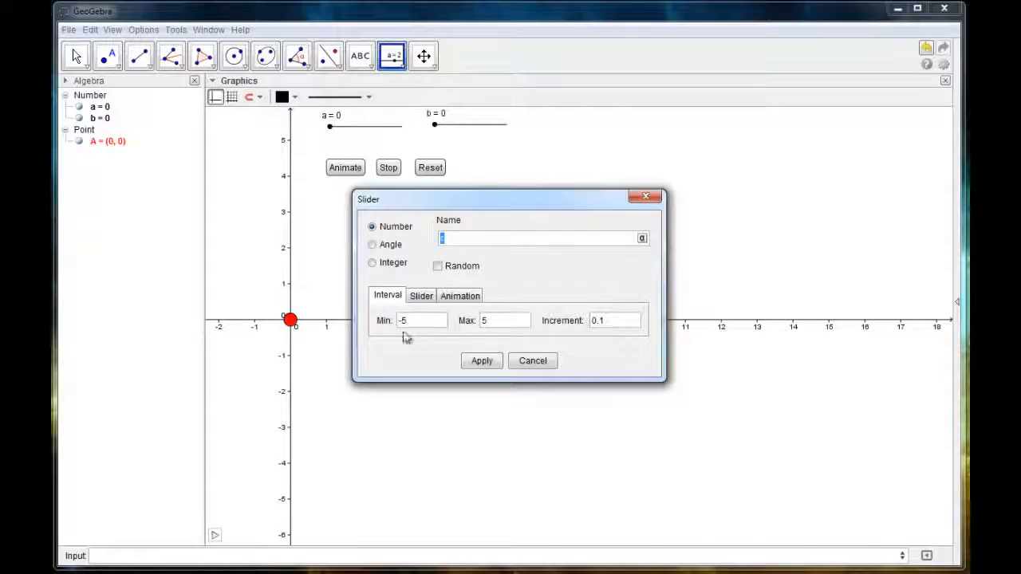
pyautogui.click(482, 362)
pyautogui.click(76, 56)
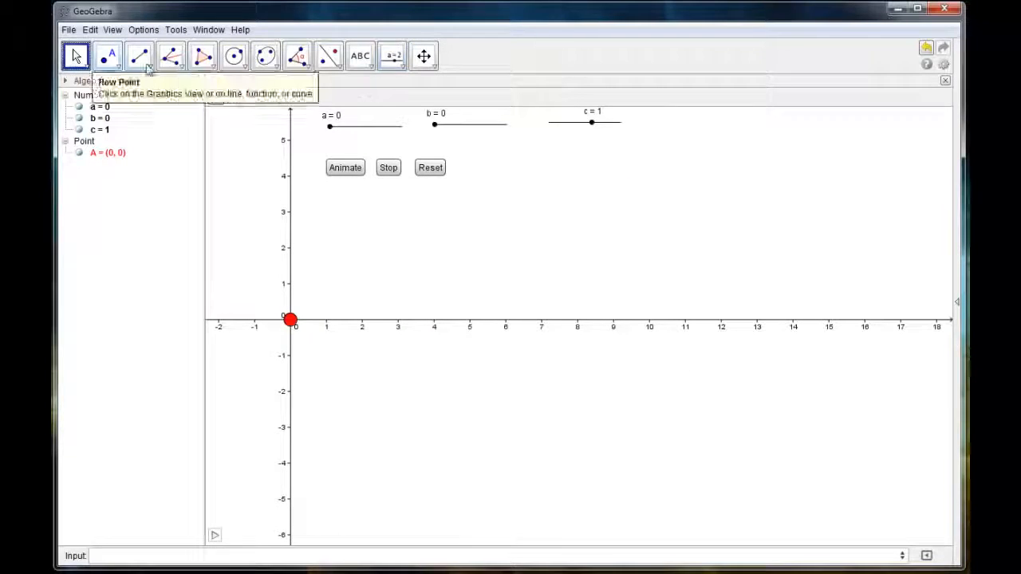
# - Open the object properties of slider b, and set slider c to 1
pyautogui.click(435, 126)
pyautogui.rightClick(442, 130)
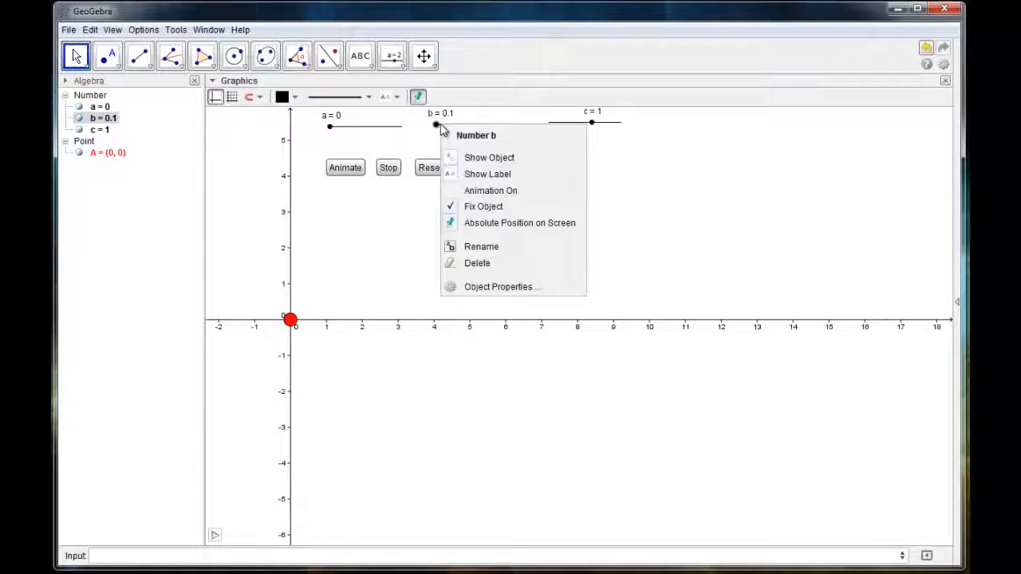
pyautogui.click(498, 287)
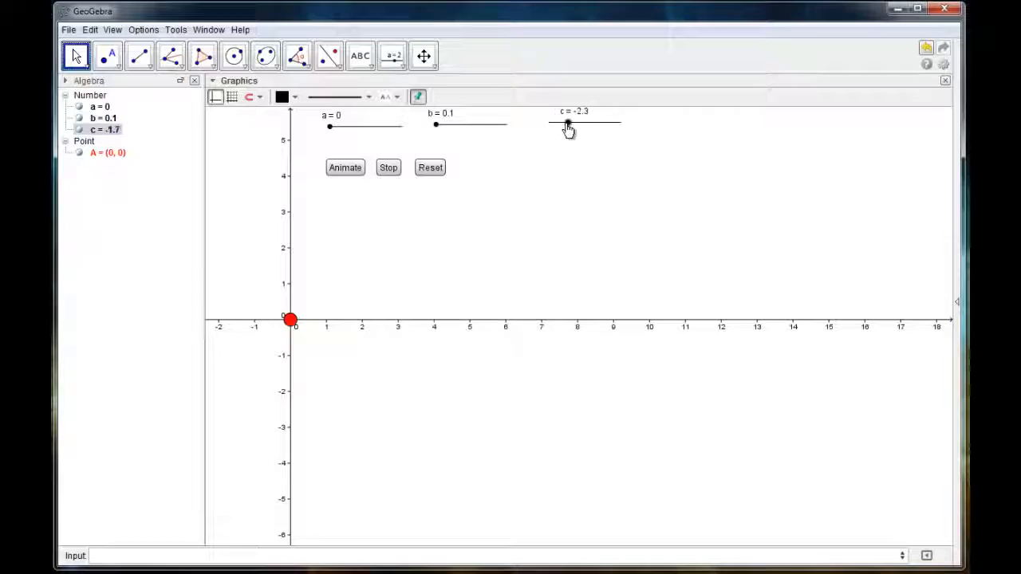
pyautogui.moveTo(567, 128); pyautogui.dragTo(593, 130)
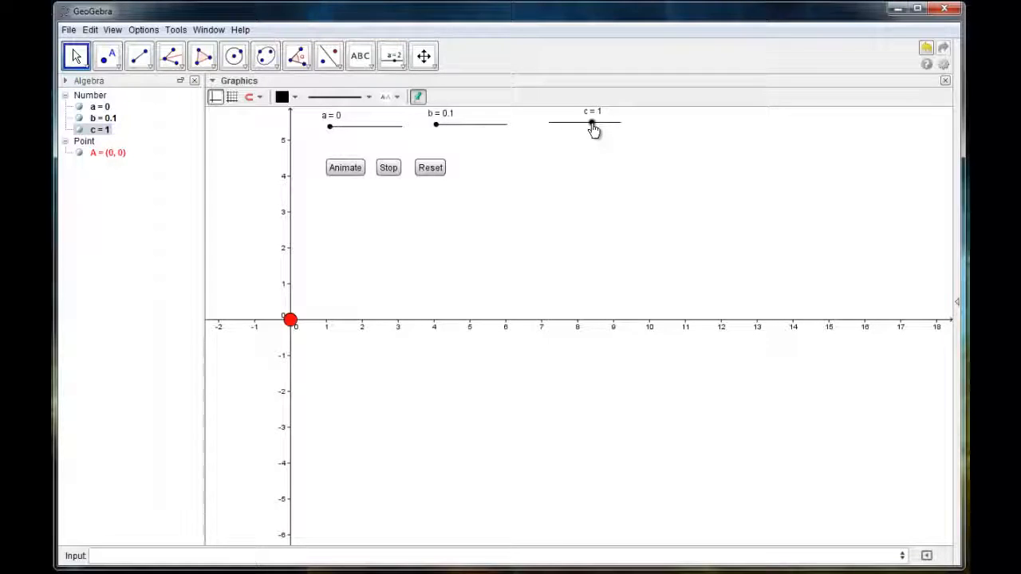
# - Run the animation with c at 1, stop it, and try the Reset button
pyautogui.click(348, 169)
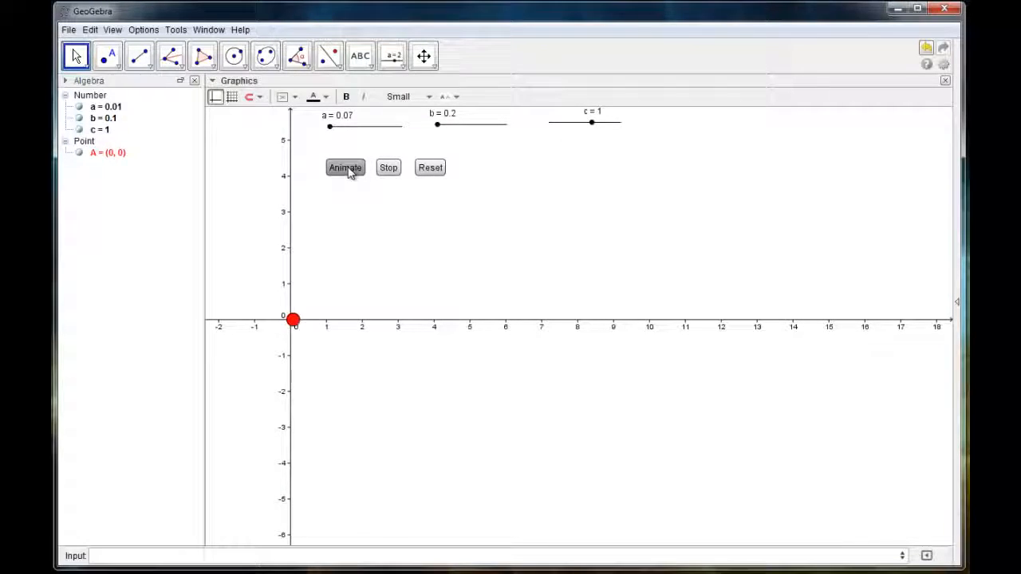
pyautogui.click(388, 168)
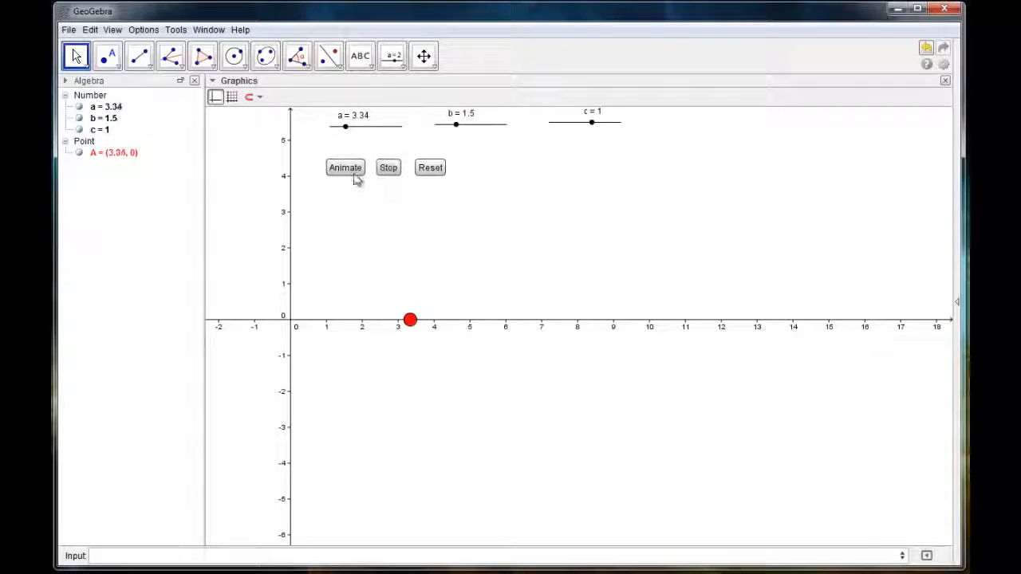
pyautogui.click(430, 168)
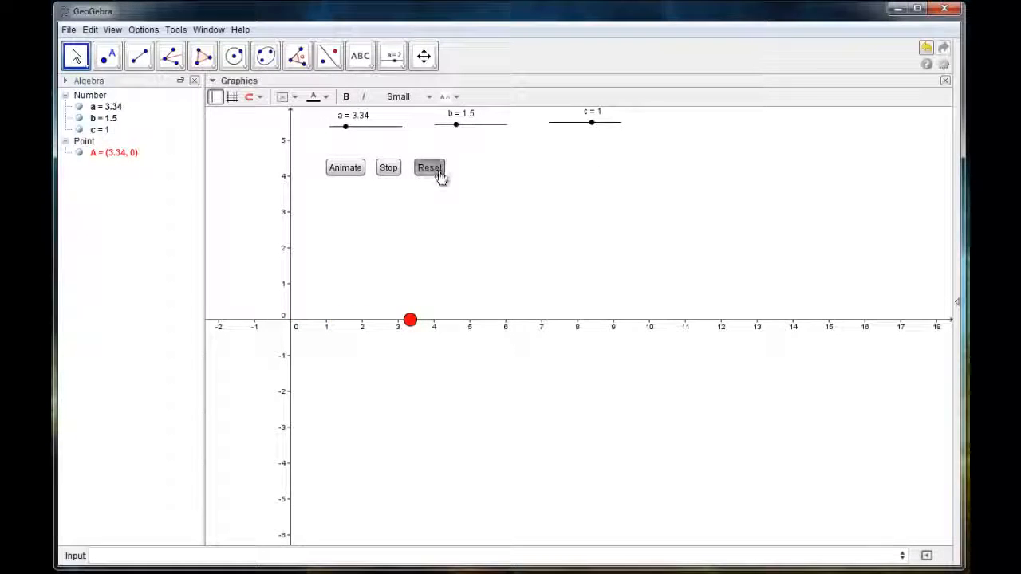
# - Fix the Reset, Stop and Animate buttons in place through their object properties
pyautogui.rightClick(435, 170)
pyautogui.click(488, 283)
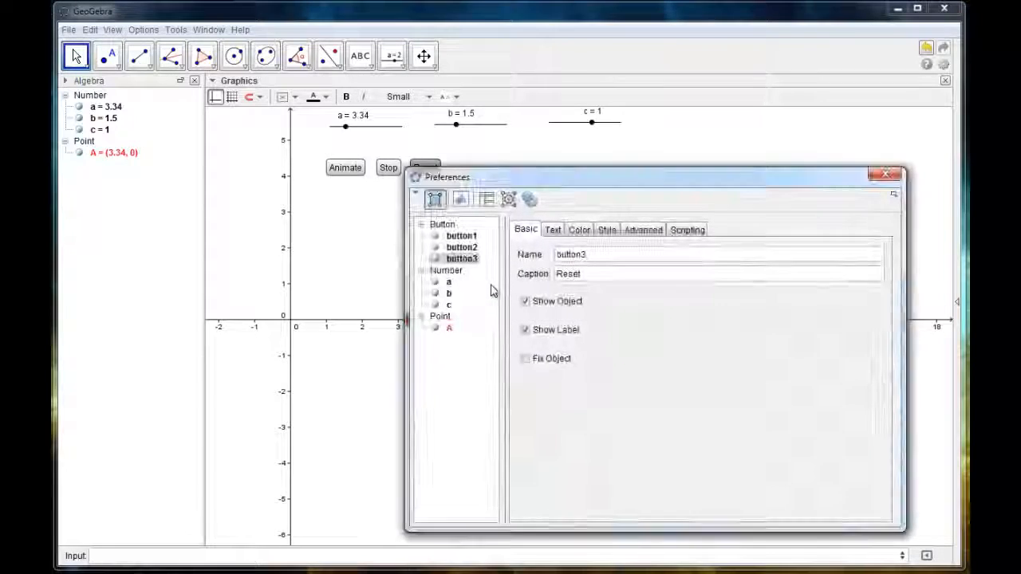
pyautogui.click(528, 360)
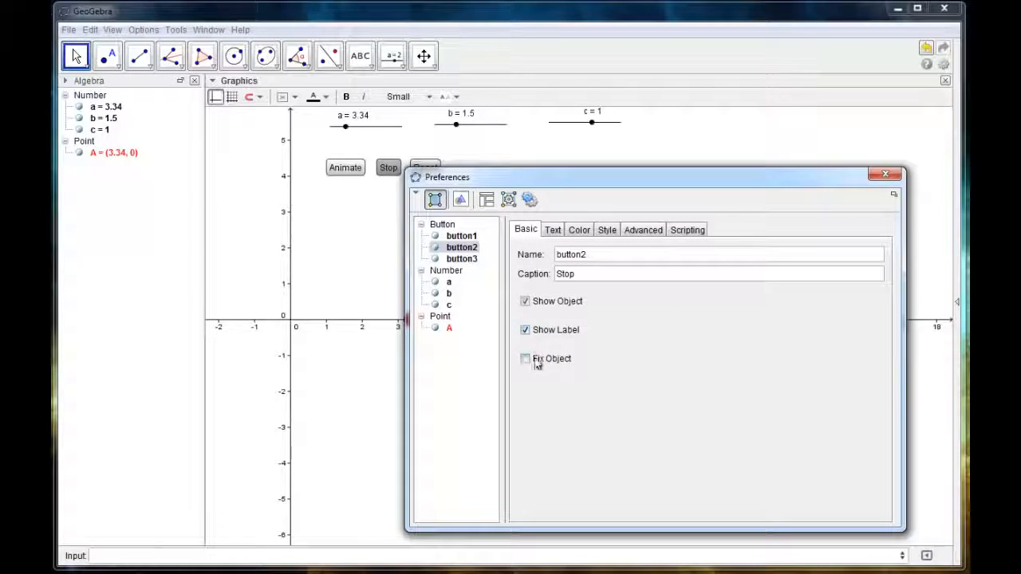
pyautogui.click(529, 360)
pyautogui.click(467, 237)
pyautogui.click(528, 360)
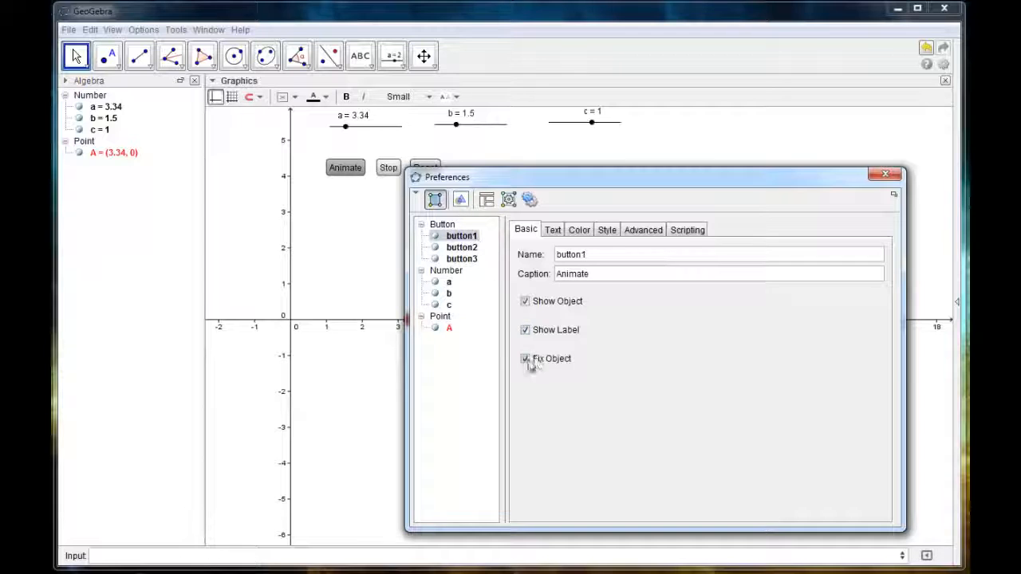
pyautogui.click(885, 174)
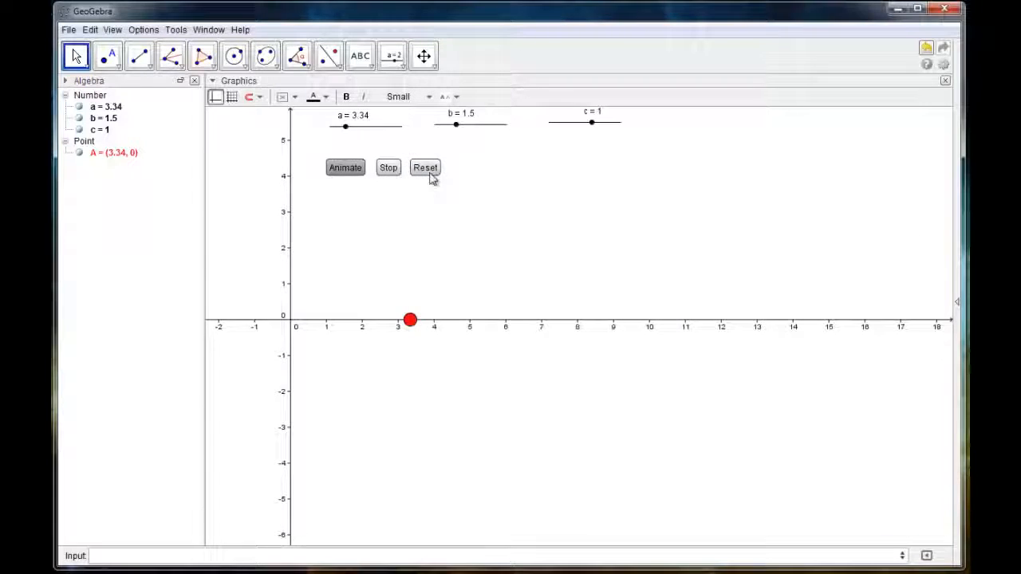
# - Test the fixed buttons by resetting, animating, stopping and resetting the point once more
pyautogui.click(428, 169)
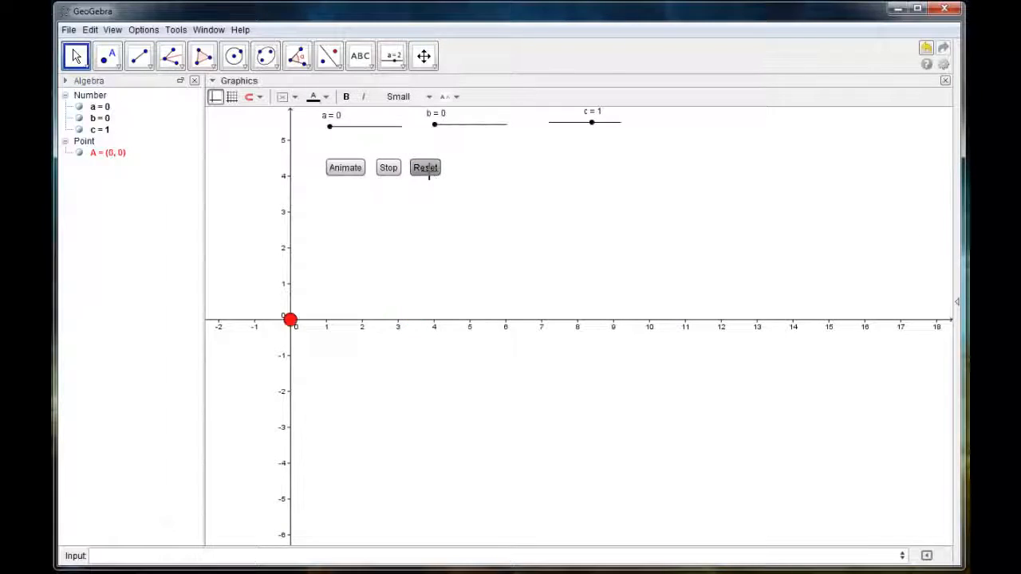
pyautogui.click(348, 169)
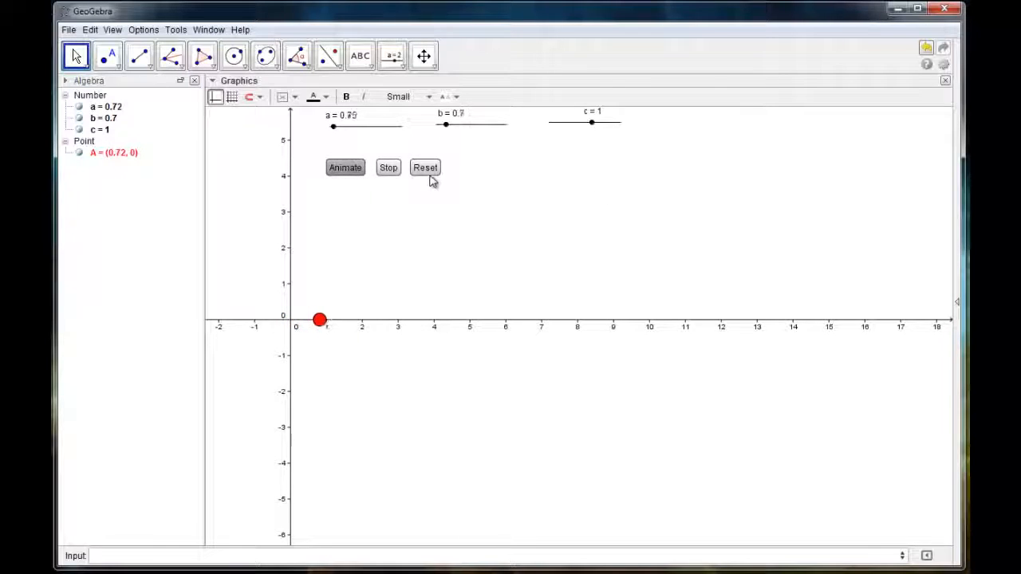
pyautogui.click(389, 168)
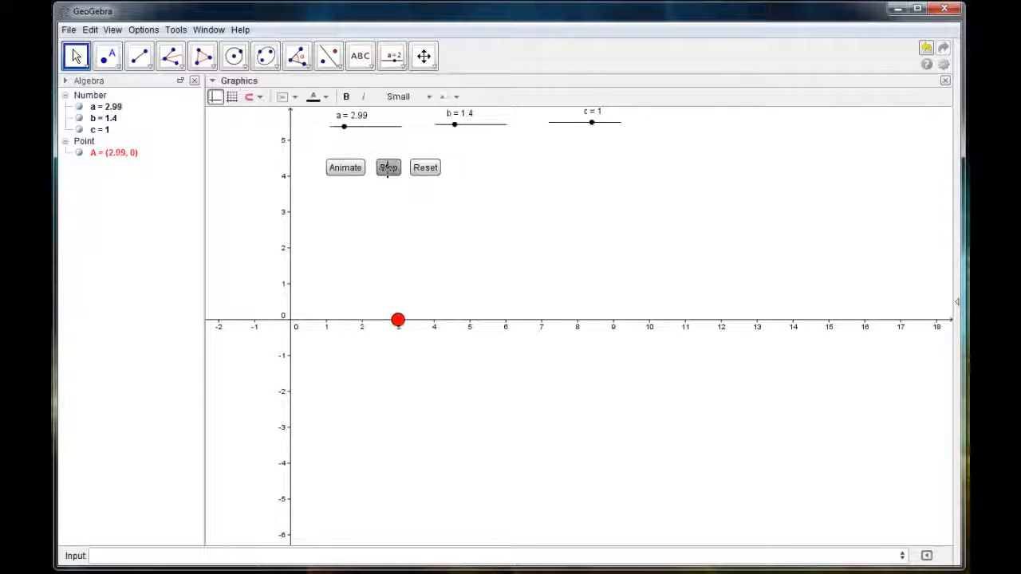
pyautogui.click(438, 169)
# - Set slider c to 5, then run the animation and reset it
pyautogui.moveTo(592, 125); pyautogui.dragTo(627, 125)
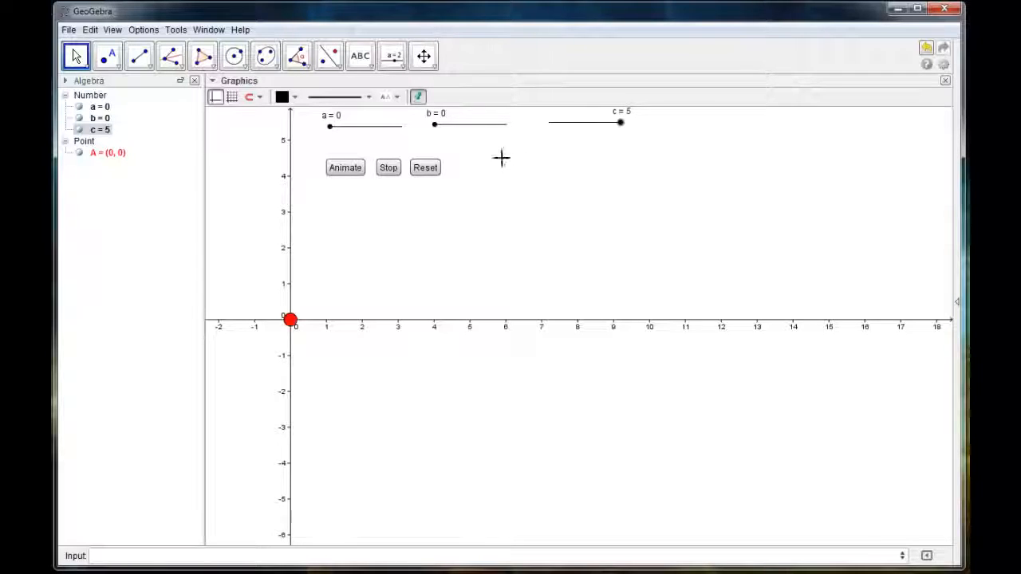
pyautogui.click(345, 170)
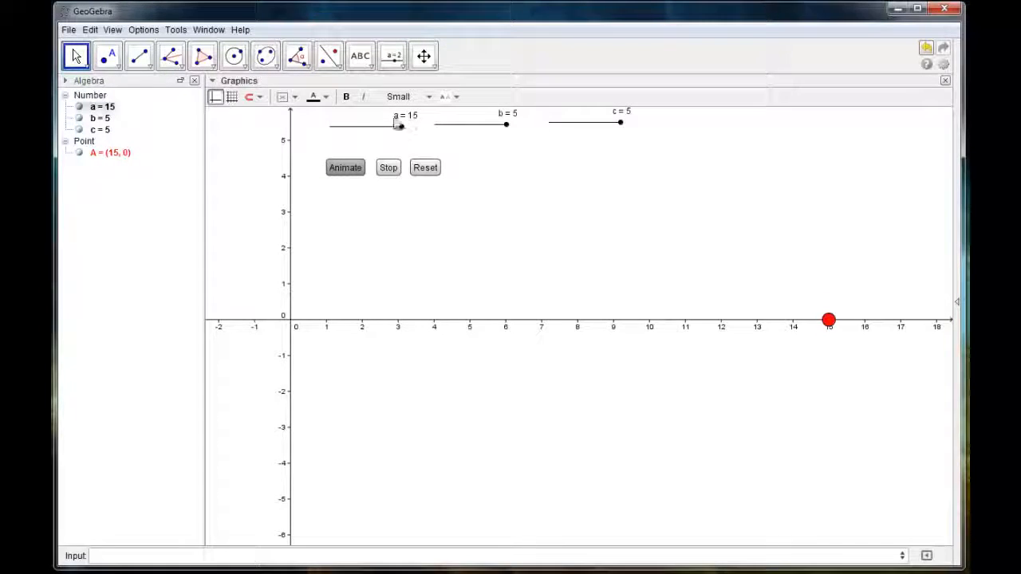
pyautogui.click(426, 170)
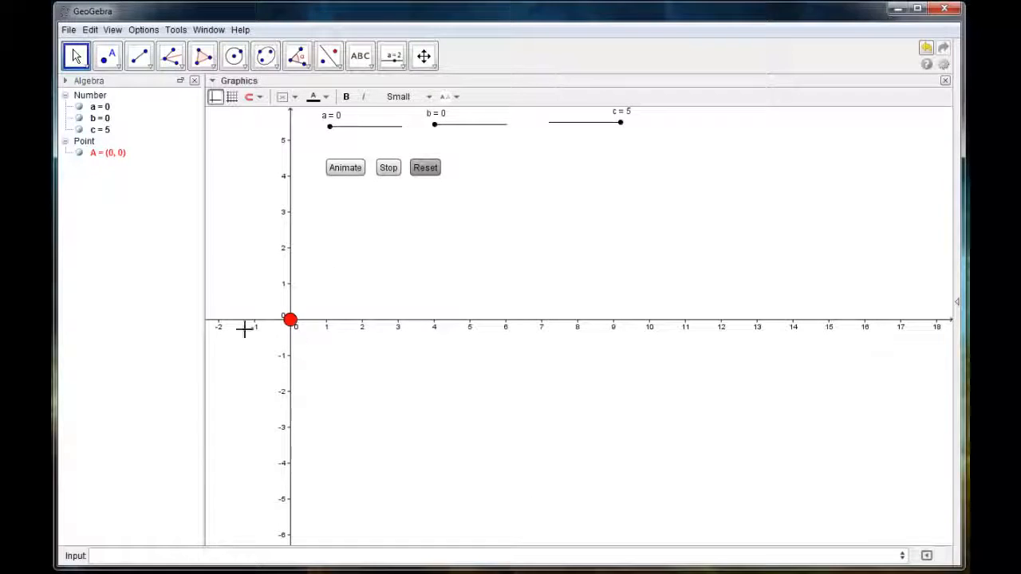
# - Review the animation speed setting in slider a's properties, keeping it as b
pyautogui.rightClick(330, 126)
pyautogui.click(387, 289)
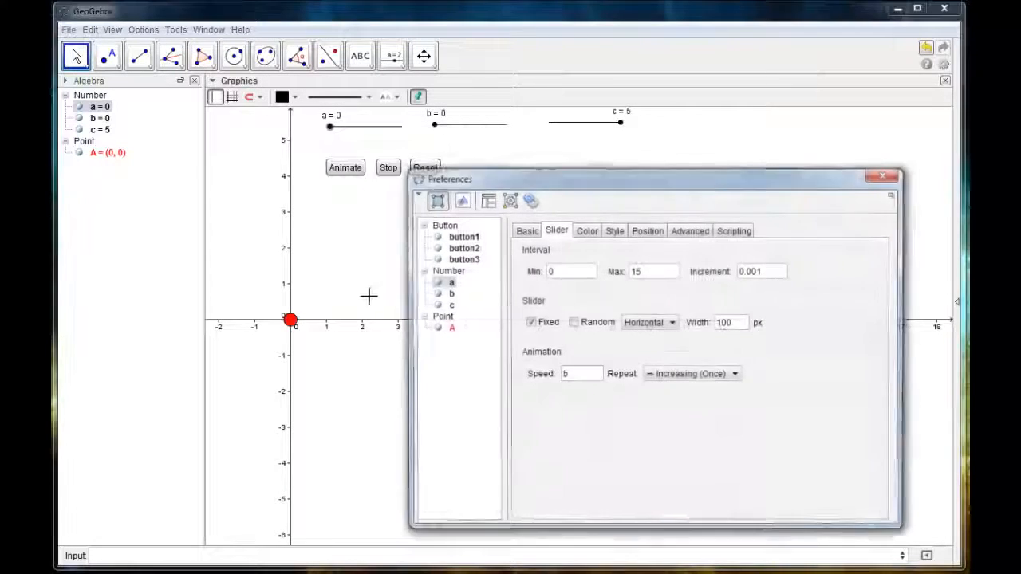
pyautogui.doubleClick(573, 375)
pyautogui.write('b')
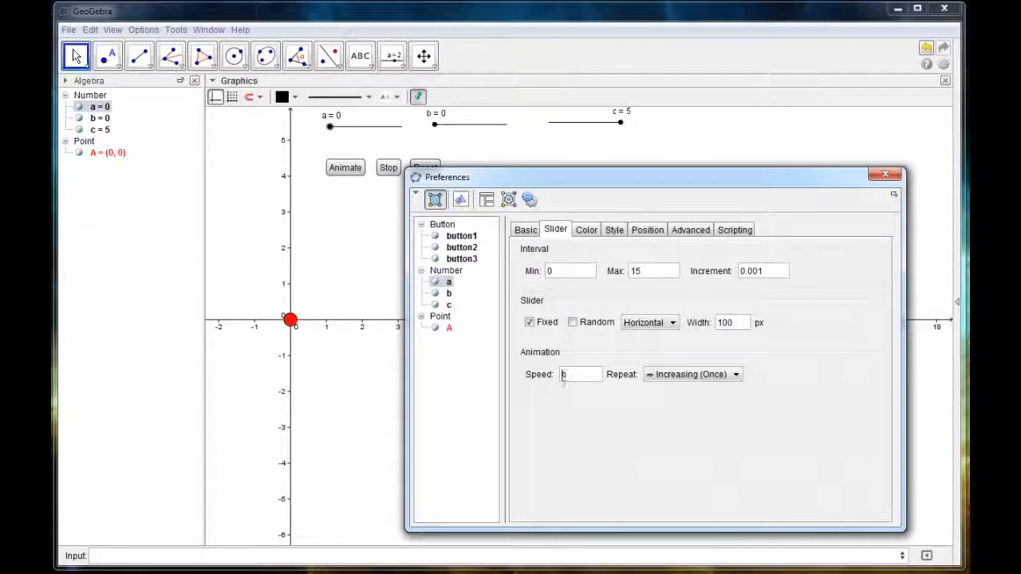
pyautogui.click(561, 377)
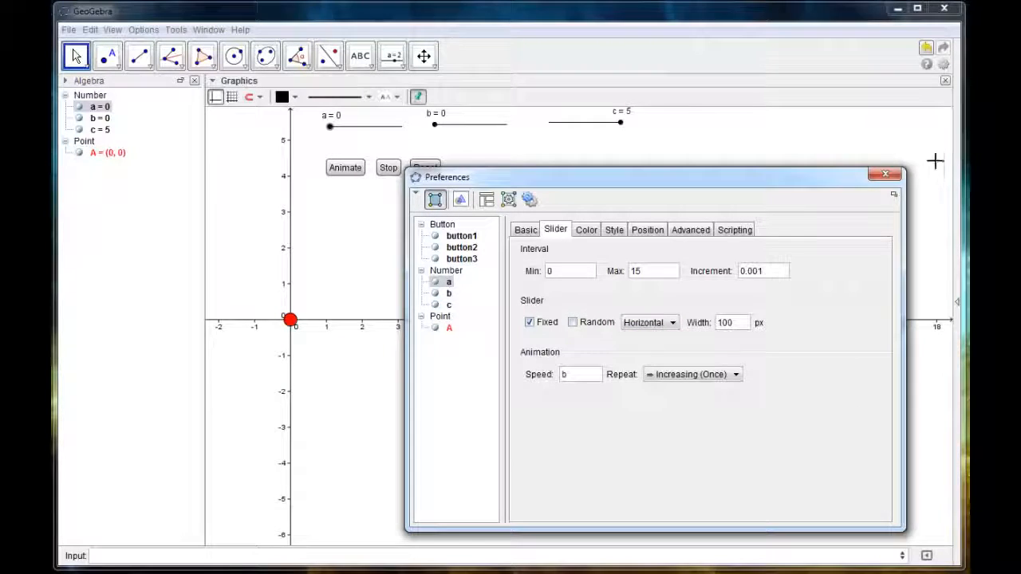
pyautogui.click(885, 174)
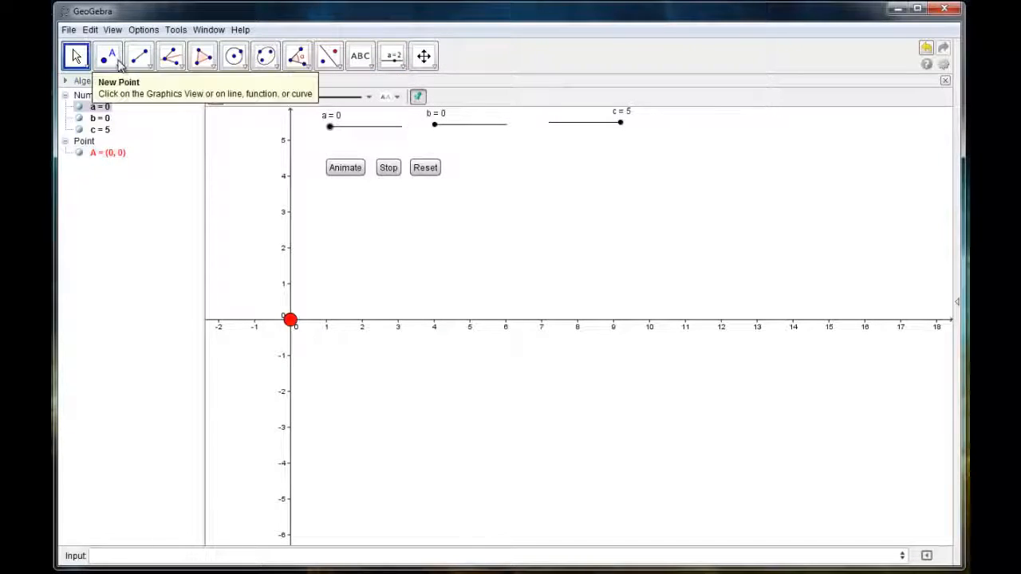
# - Start a new number slider d beside slider c, with minimum 0, maximum 15 and increment 0.001
pyautogui.click(397, 60)
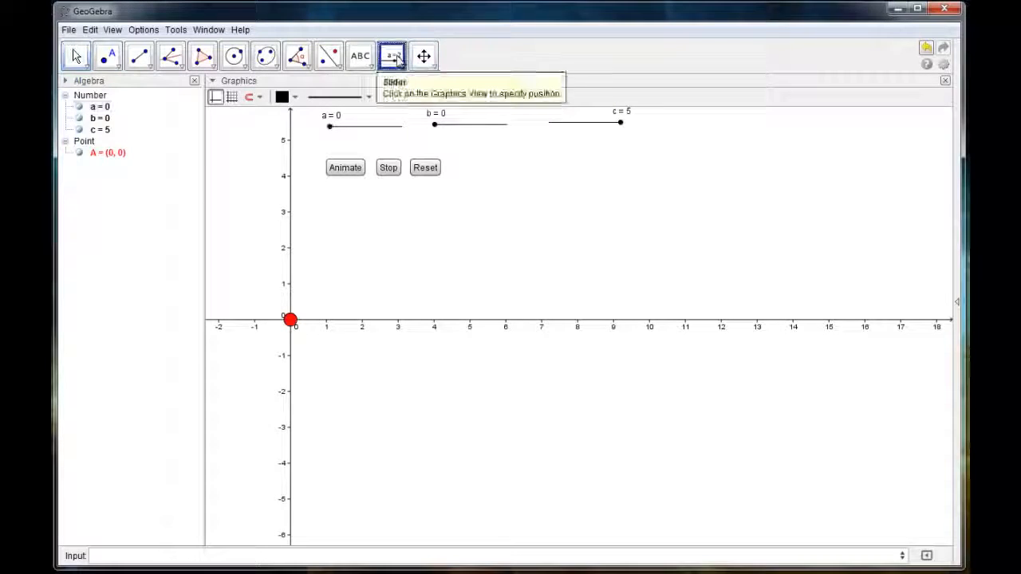
pyautogui.click(672, 126)
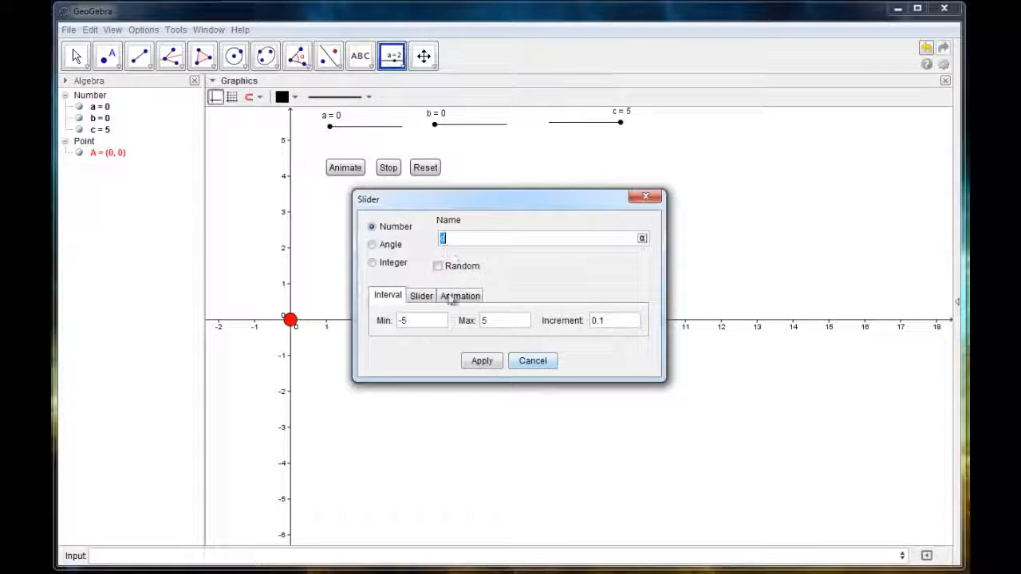
pyautogui.doubleClick(385, 320)
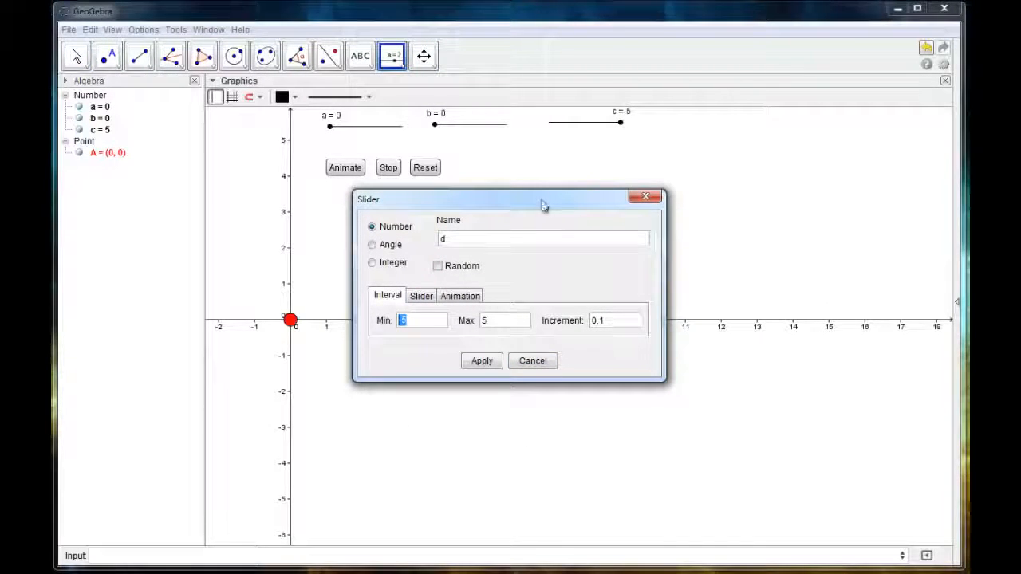
pyautogui.moveTo(545, 205); pyautogui.dragTo(628, 232)
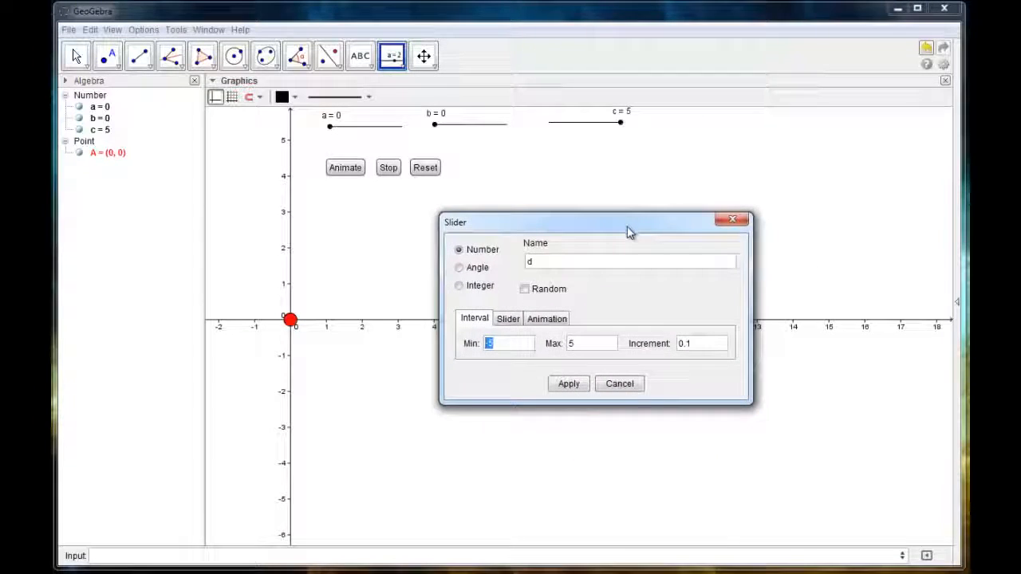
pyautogui.write('0')
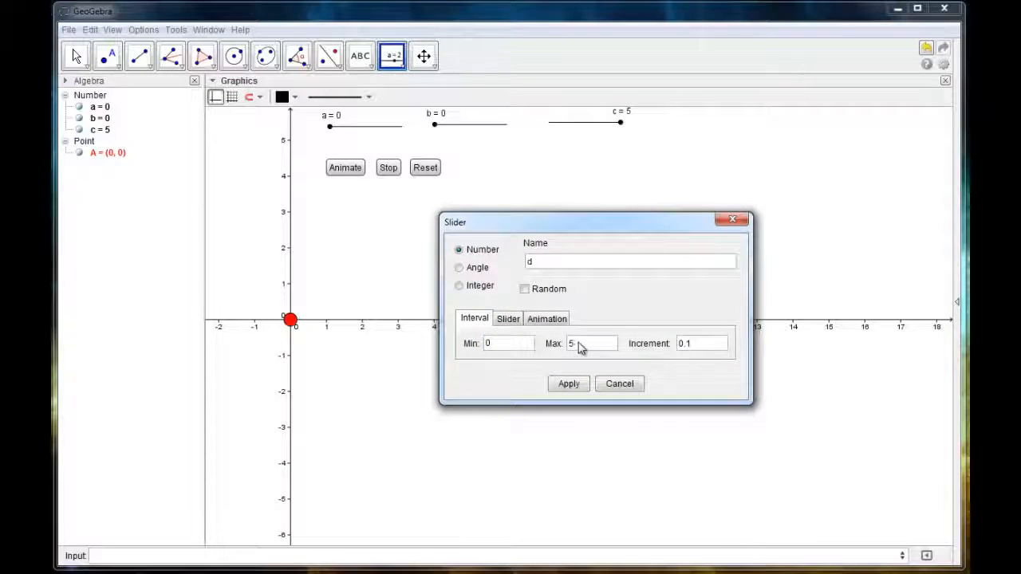
pyautogui.moveTo(579, 349); pyautogui.dragTo(564, 351)
pyautogui.write('15')
pyautogui.click(689, 346)
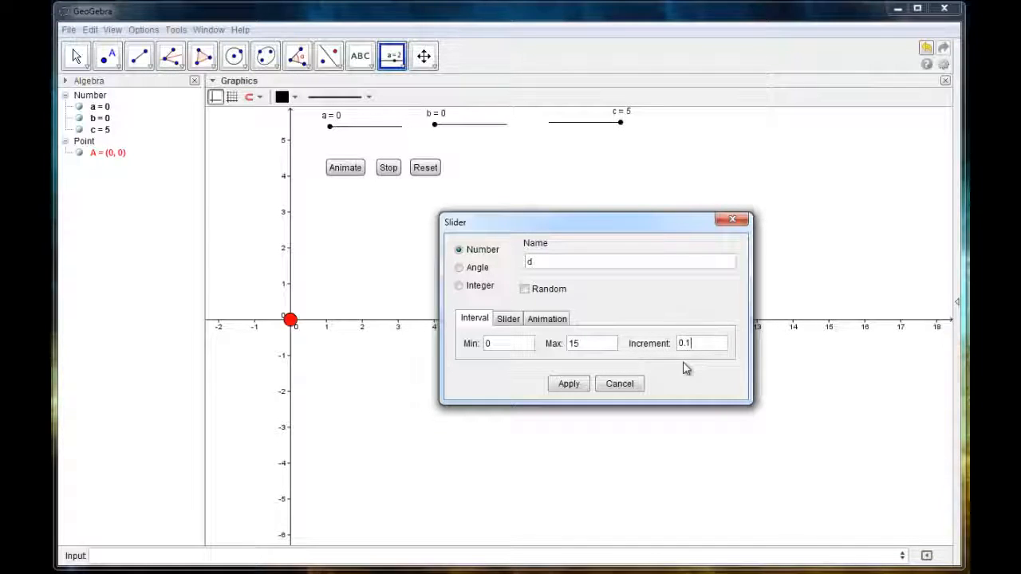
pyautogui.press('BackSpace')
pyautogui.write('001')
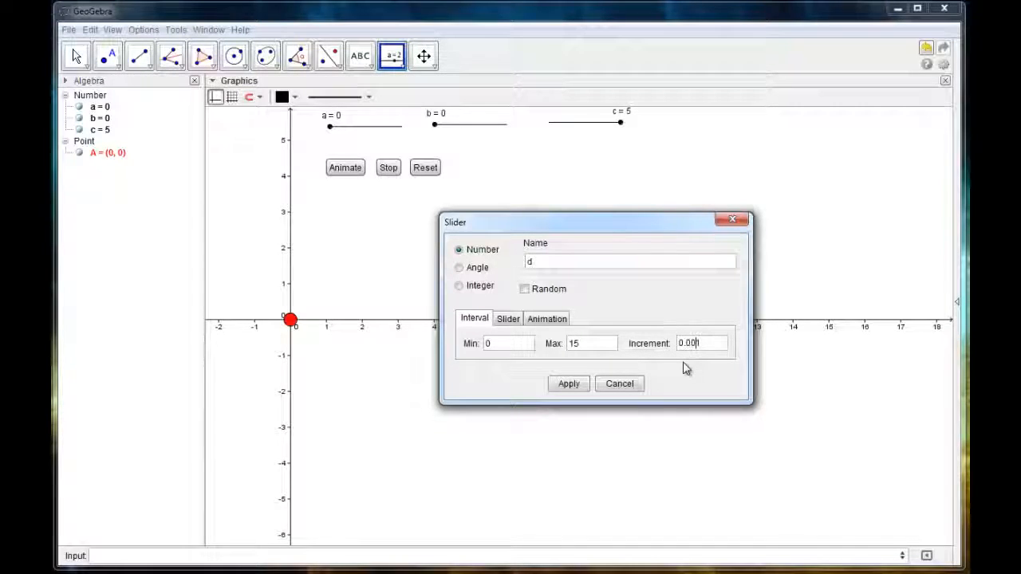
# - Set the new slider's animation to repeat Increasing (Once) at speed 4 and create the slider
pyautogui.click(550, 319)
pyautogui.click(607, 344)
pyautogui.click(616, 399)
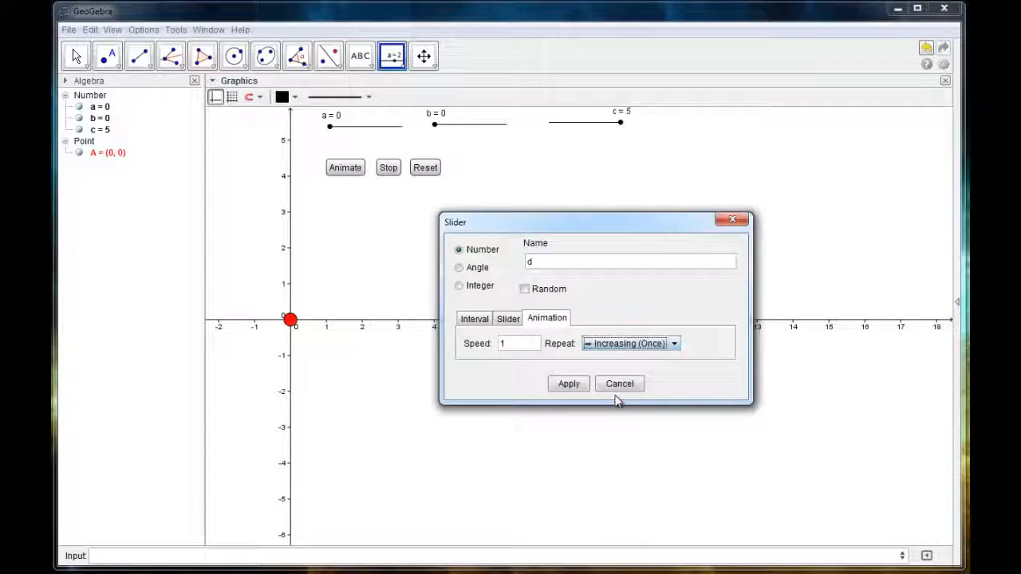
pyautogui.doubleClick(513, 347)
pyautogui.write('4')
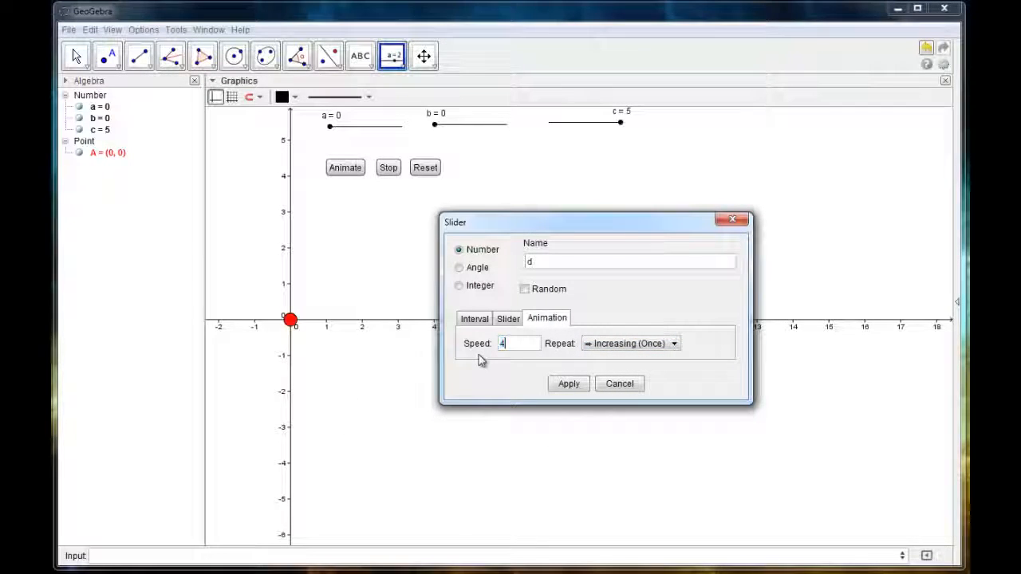
pyautogui.click(568, 384)
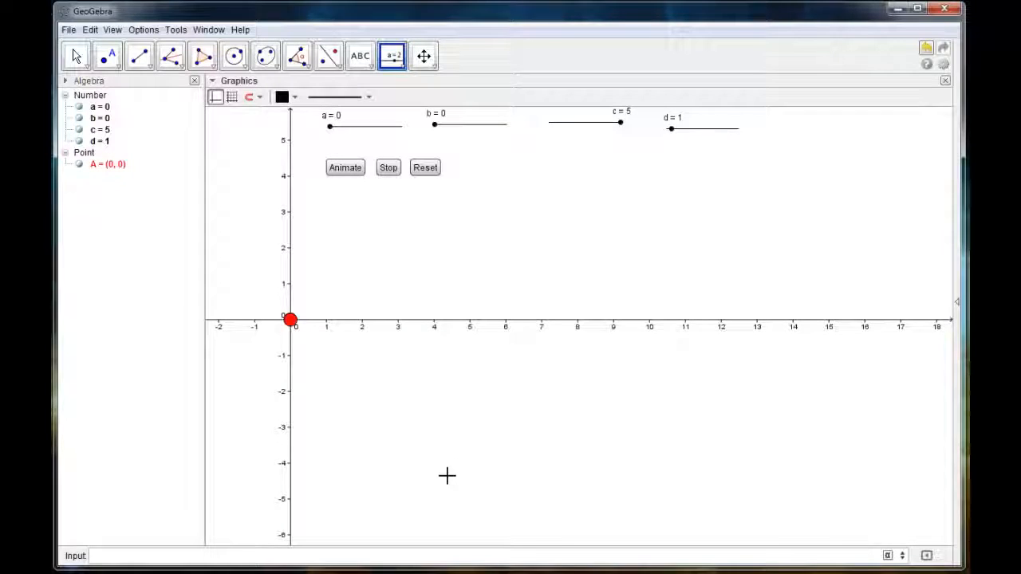
# - Define a point with the entry B = (d, -1)
pyautogui.write('B')
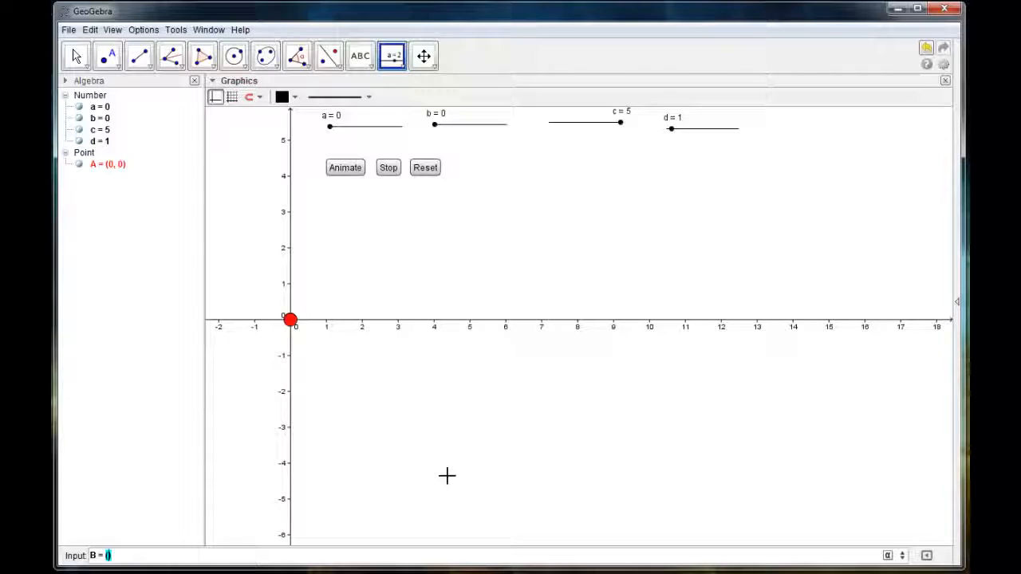
pyautogui.write(' = (d, -1')
pyautogui.press('Return')
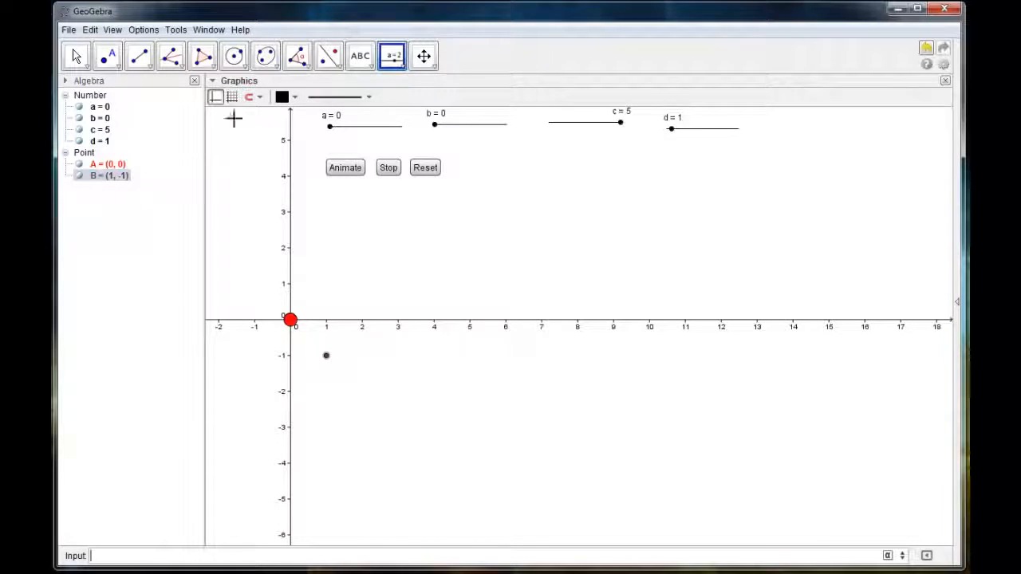
# - Try to colour point B blue while the Slider tool is active
pyautogui.click(294, 97)
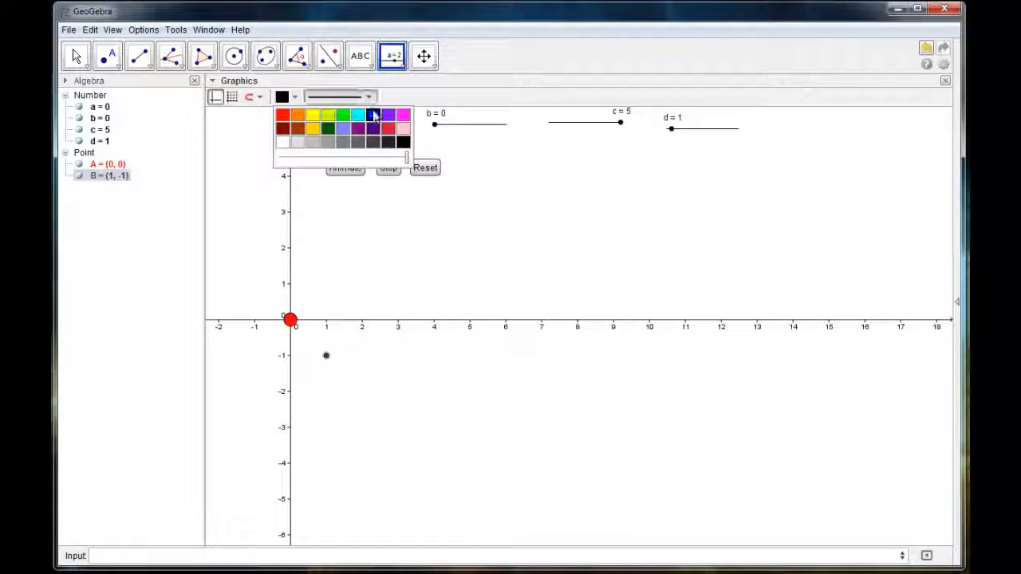
pyautogui.click(375, 114)
pyautogui.click(375, 110)
pyautogui.click(533, 359)
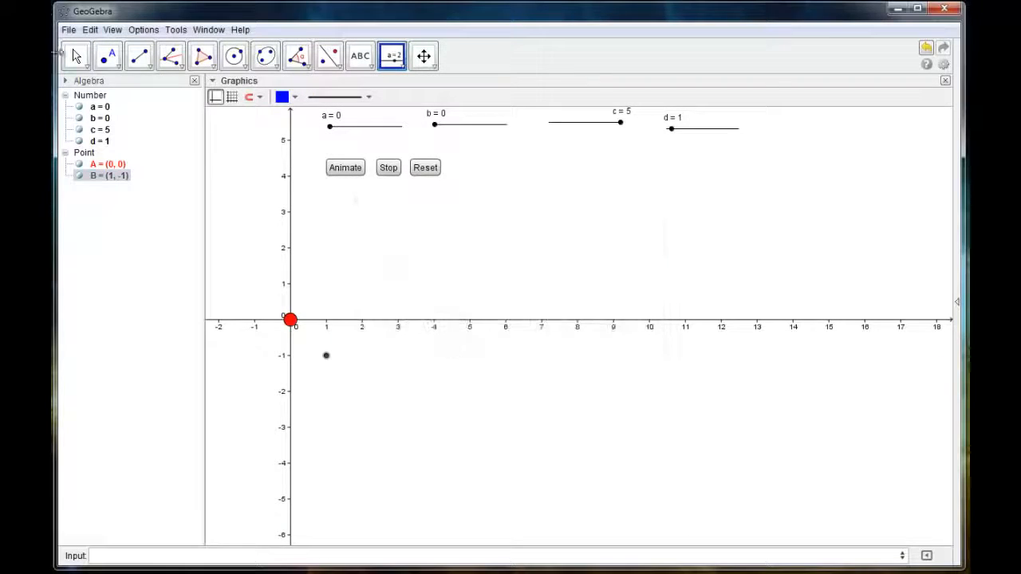
# - Select point B, colour it blue and enlarge it to match the red point's size
pyautogui.click(76, 55)
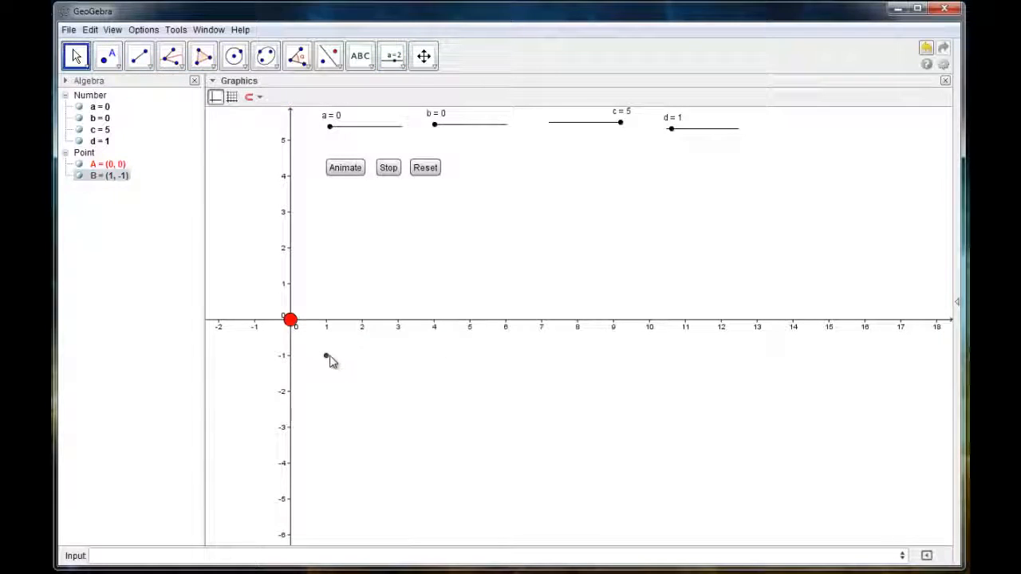
pyautogui.click(327, 358)
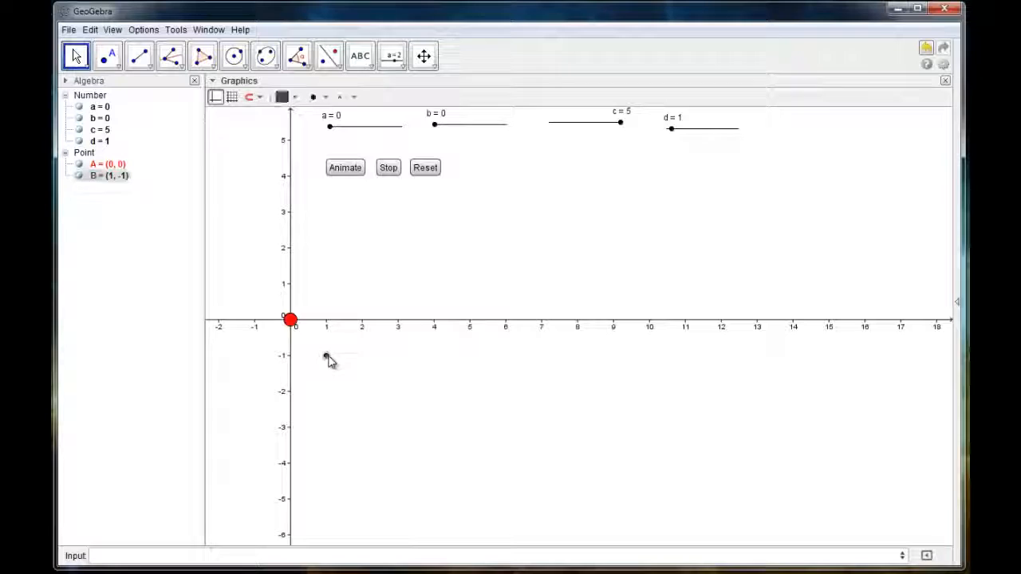
pyautogui.click(283, 97)
pyautogui.click(377, 117)
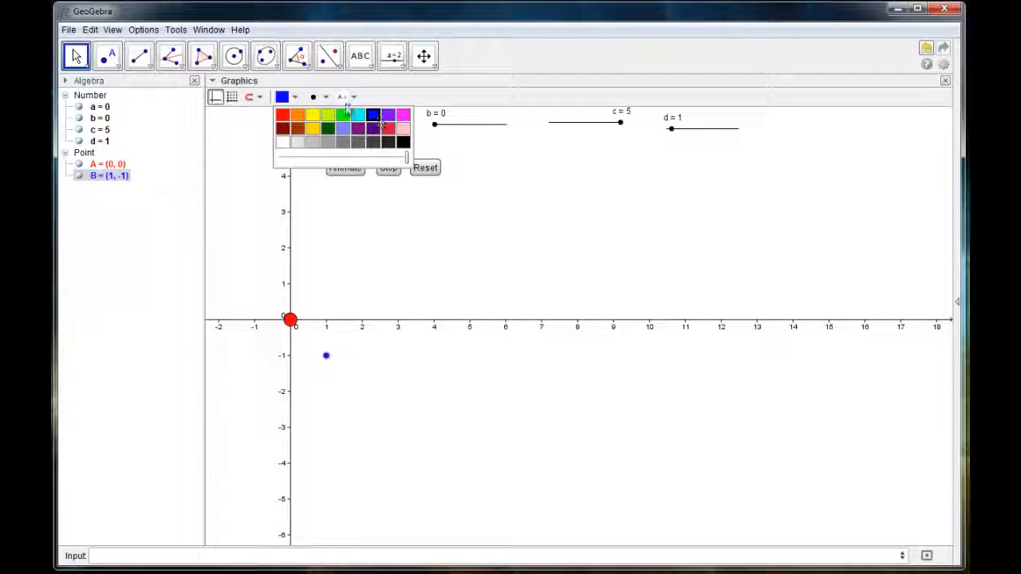
pyautogui.click(315, 96)
pyautogui.moveTo(359, 148); pyautogui.dragTo(392, 143)
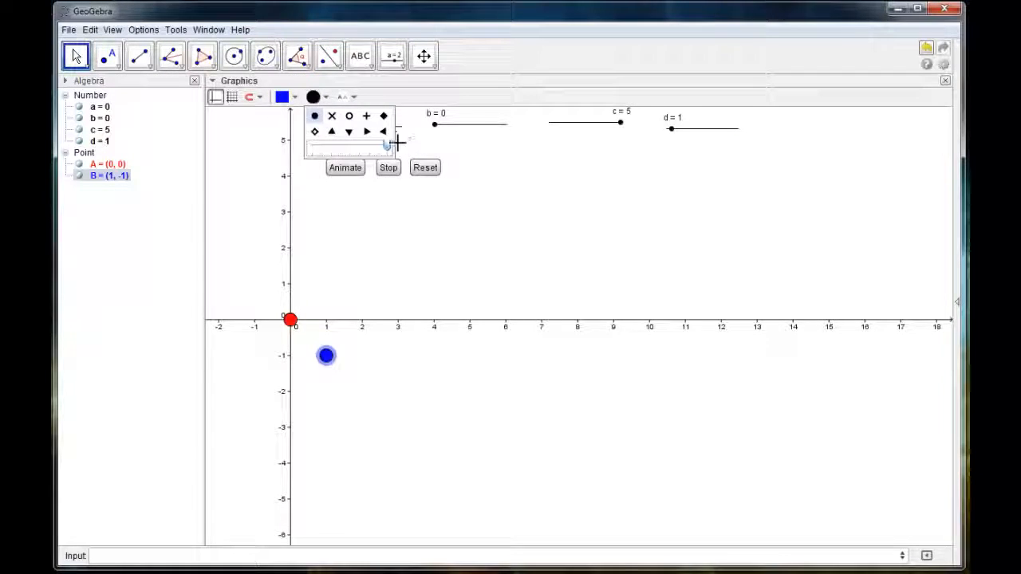
pyautogui.click(551, 198)
# - Set slider d to 0
pyautogui.click(672, 132)
pyautogui.moveTo(672, 132)
pyautogui.mouseDown()
pyautogui.moveTo(743, 146)
pyautogui.moveTo(672, 146)
pyautogui.mouseUp()
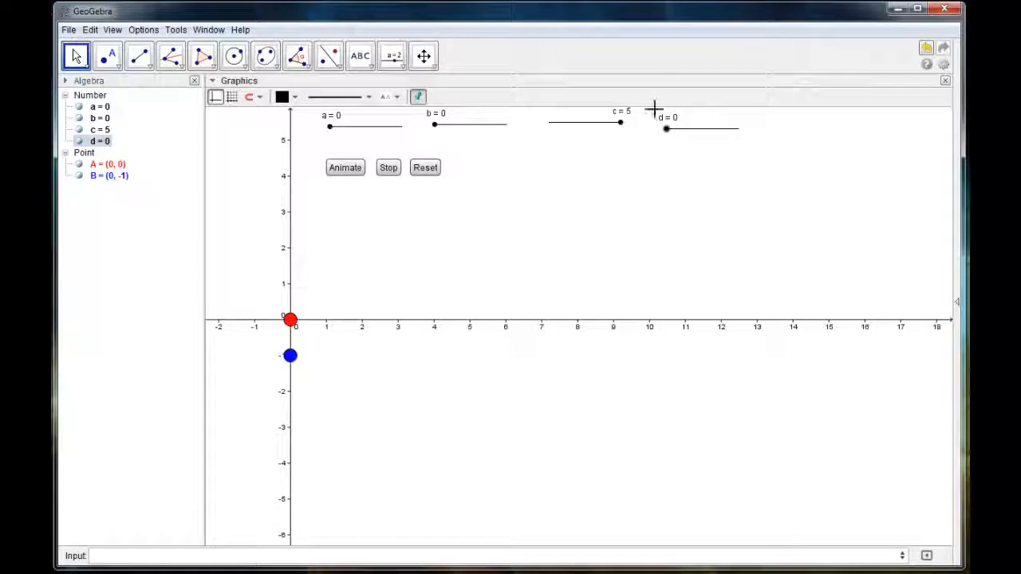
# - Set slider d's animation speed to the condition if[x(A) > 10, 4, 0] in its object properties
pyautogui.rightClick(667, 130)
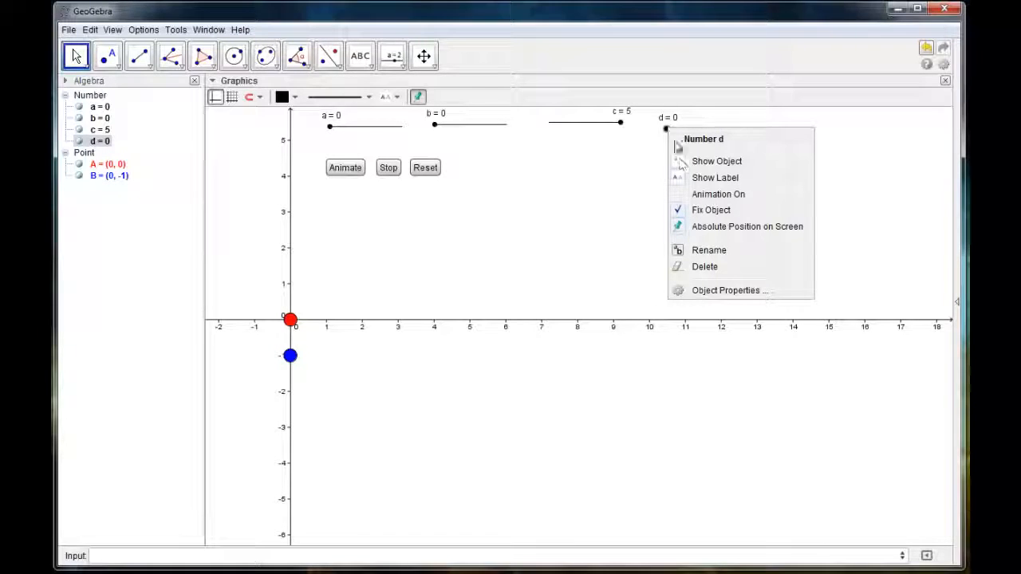
pyautogui.click(723, 290)
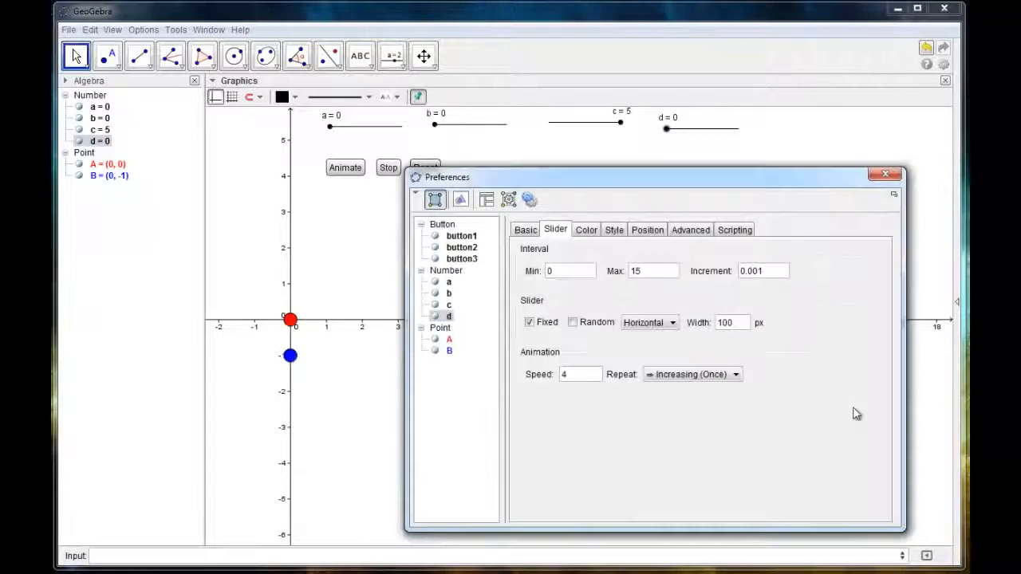
pyautogui.doubleClick(568, 374)
pyautogui.press('BackSpace')
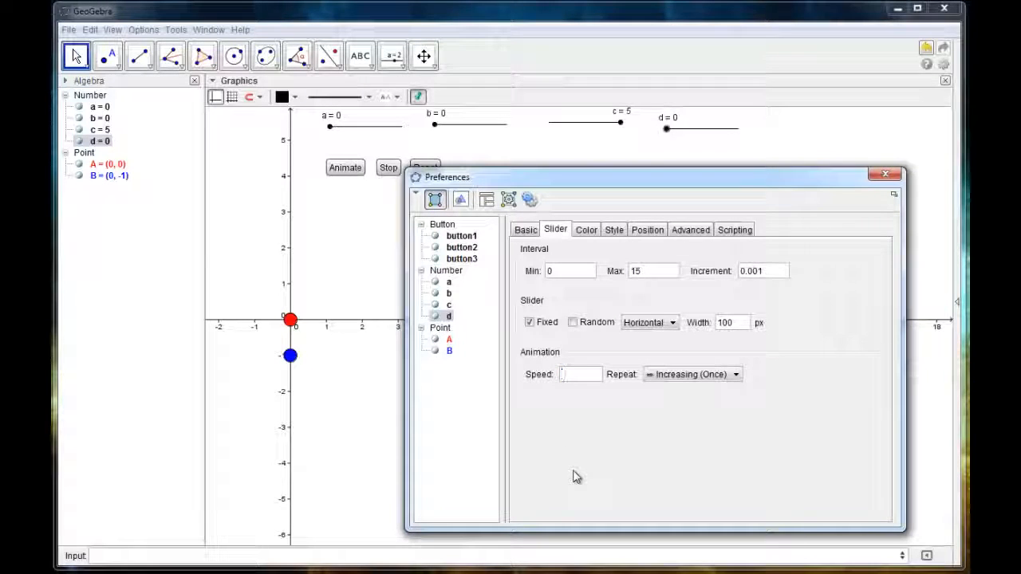
pyautogui.write('if')
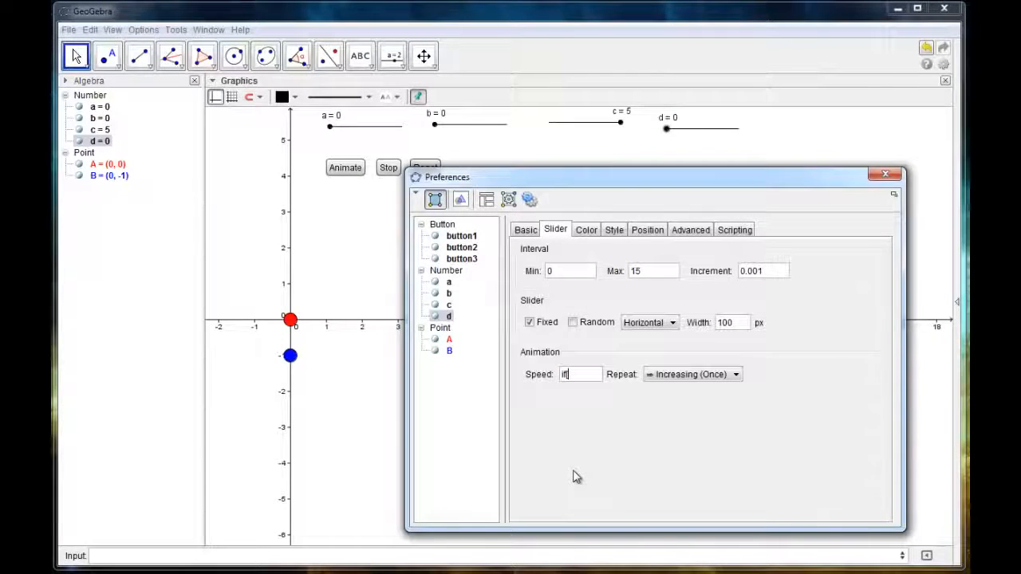
pyautogui.write('(')
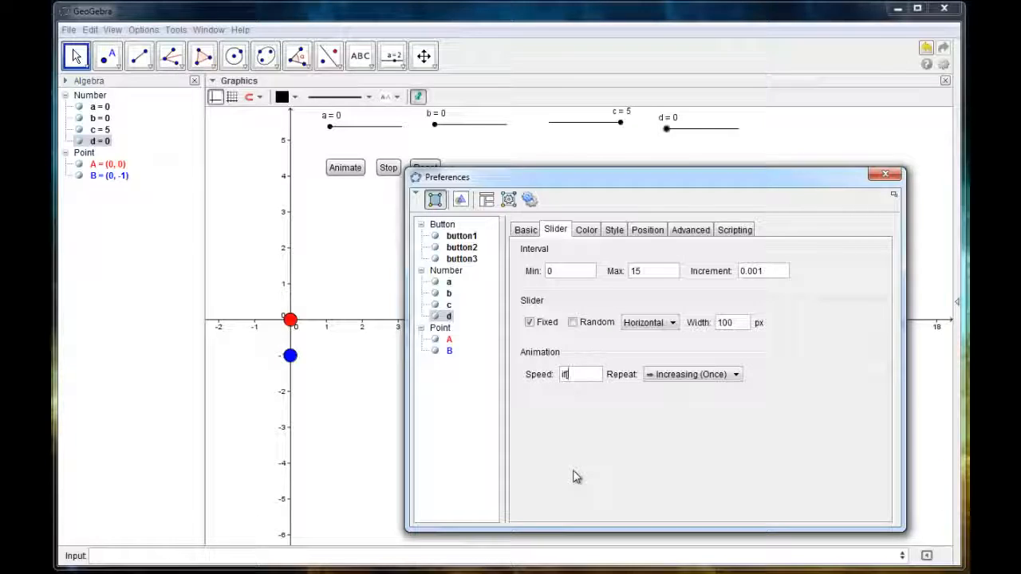
pyautogui.write('A')
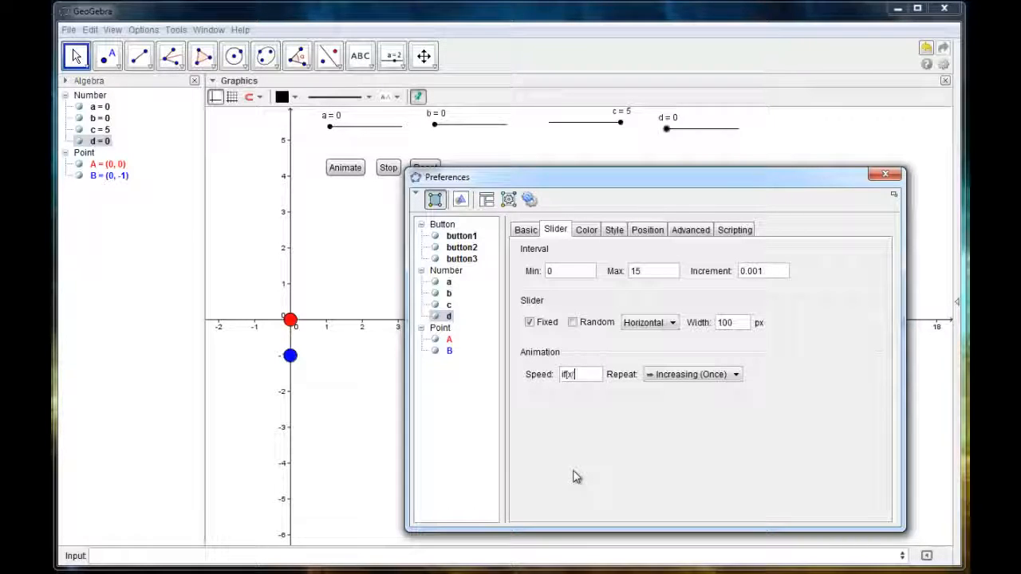
pyautogui.write('(')
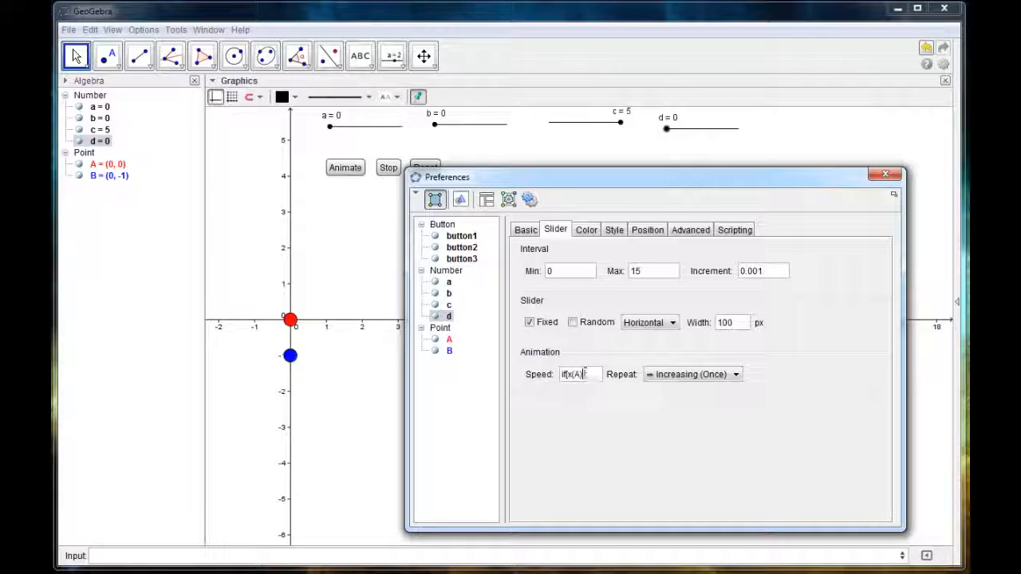
pyautogui.click(330, 126)
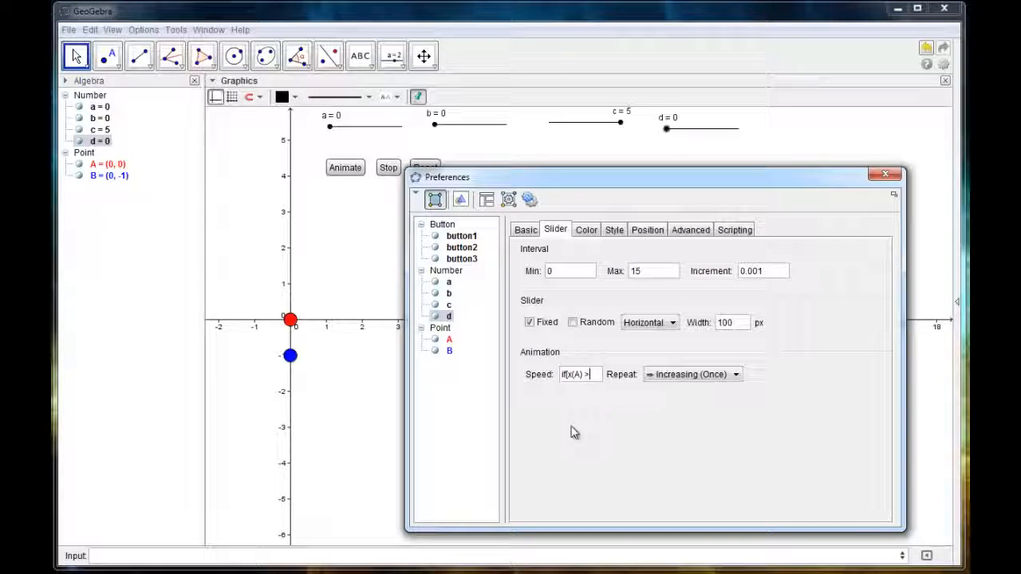
pyautogui.write('1')
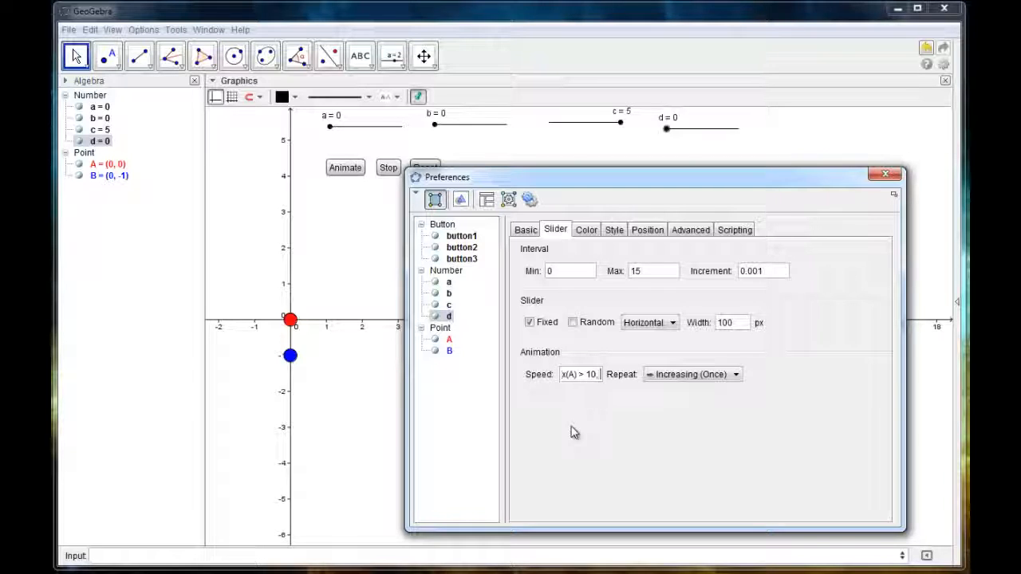
pyautogui.write('0,')
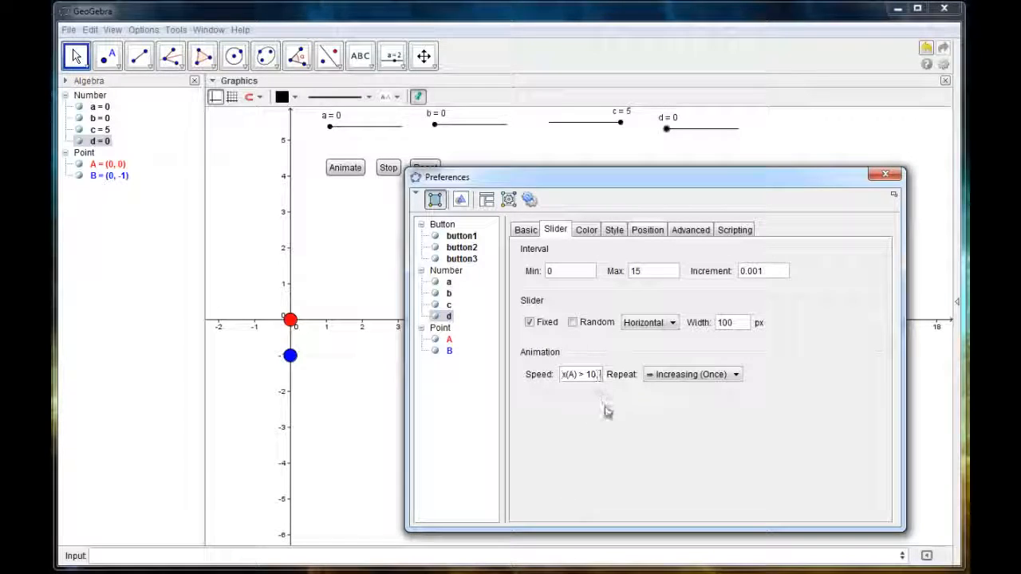
pyautogui.write(' 4')
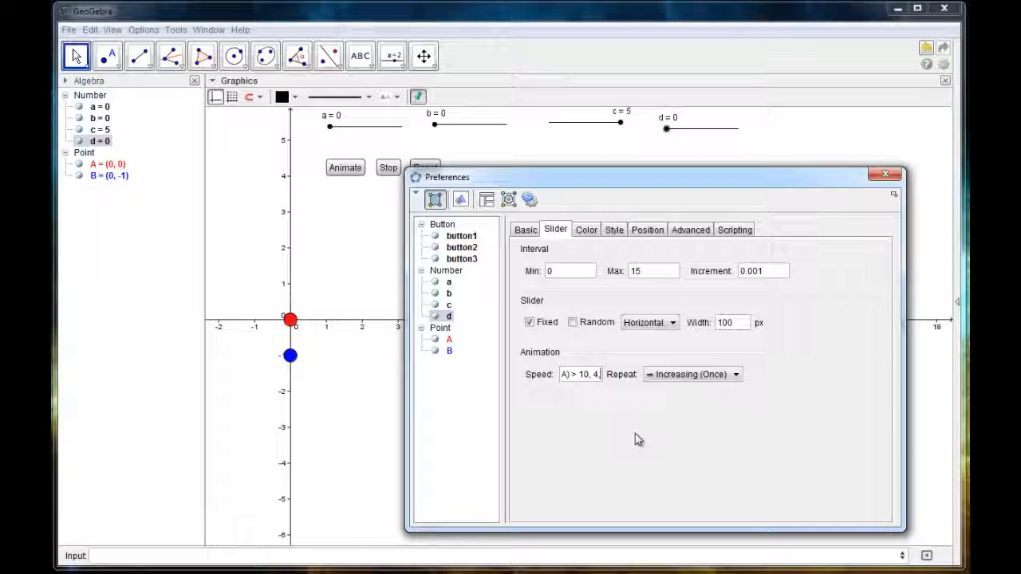
pyautogui.write('  0')
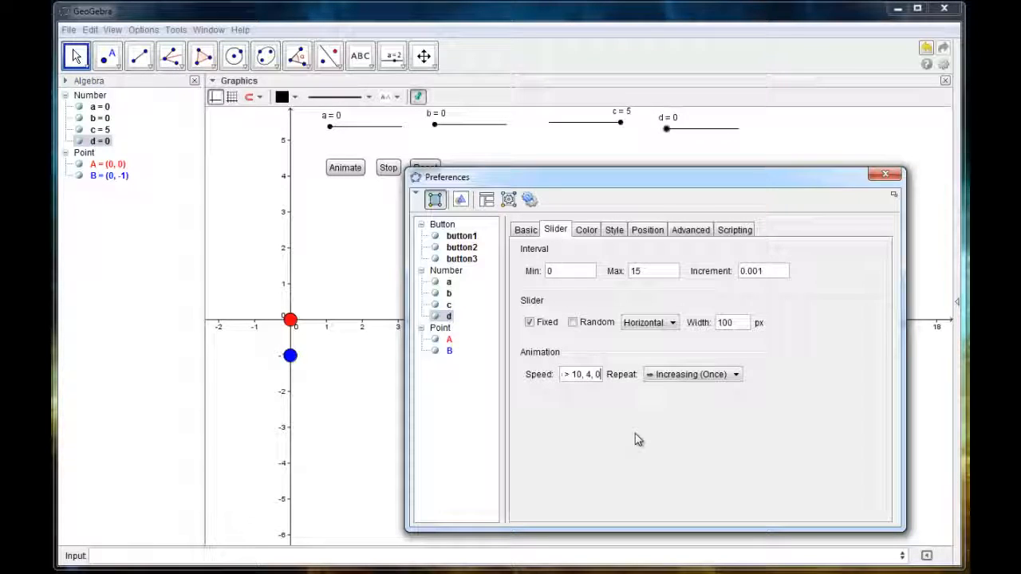
pyautogui.write(')')
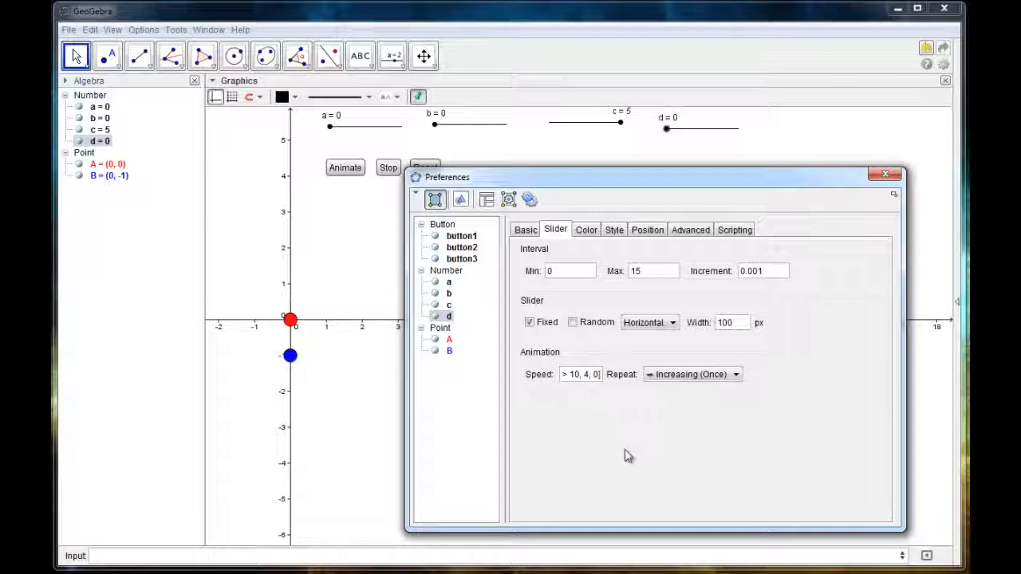
pyautogui.click(886, 174)
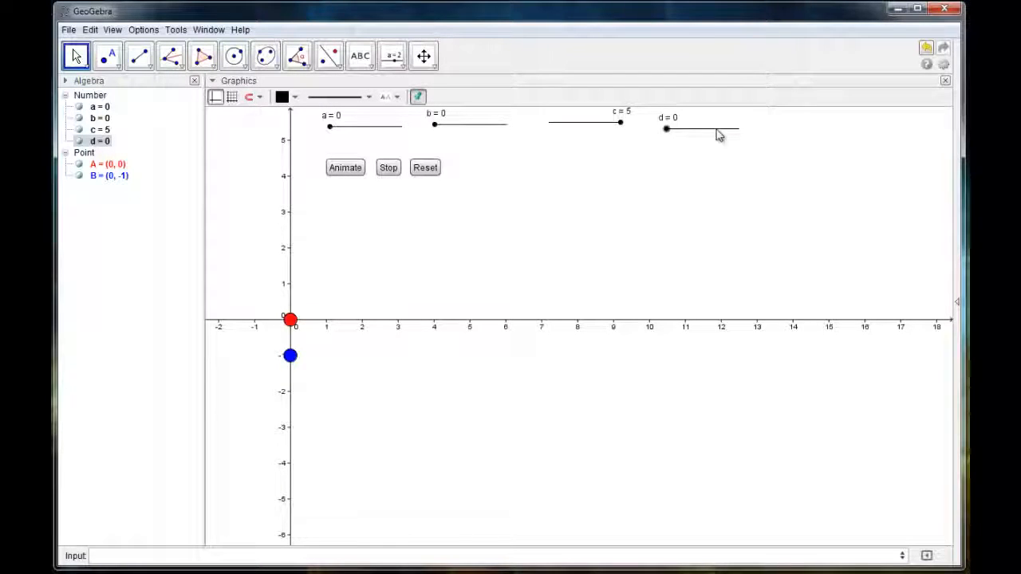
# - Add slider d to the Animate button's On Click script so that it reads StartAnimation[a, b, d]
pyautogui.rightClick(356, 173)
pyautogui.click(399, 299)
pyautogui.click(691, 233)
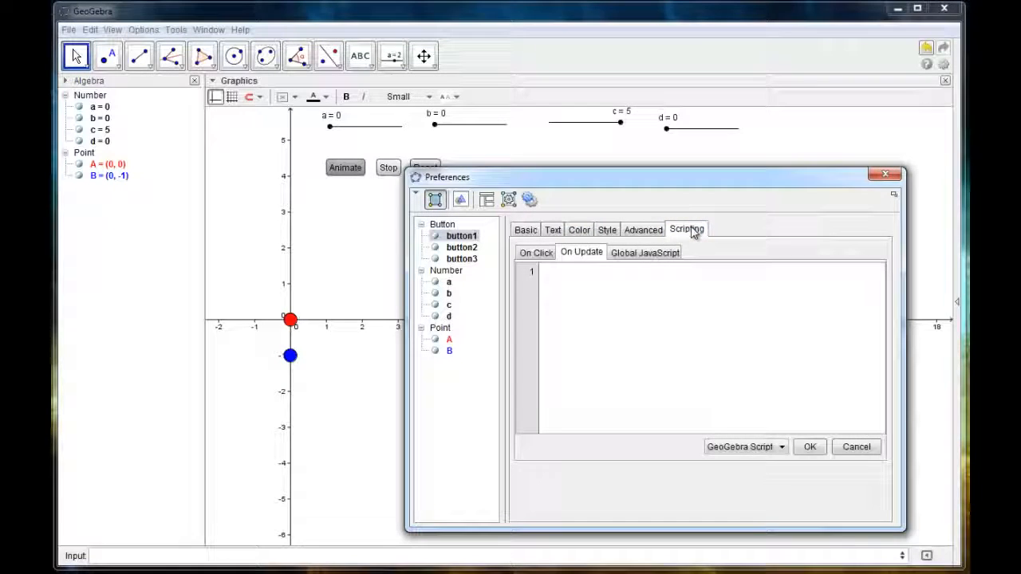
pyautogui.click(525, 259)
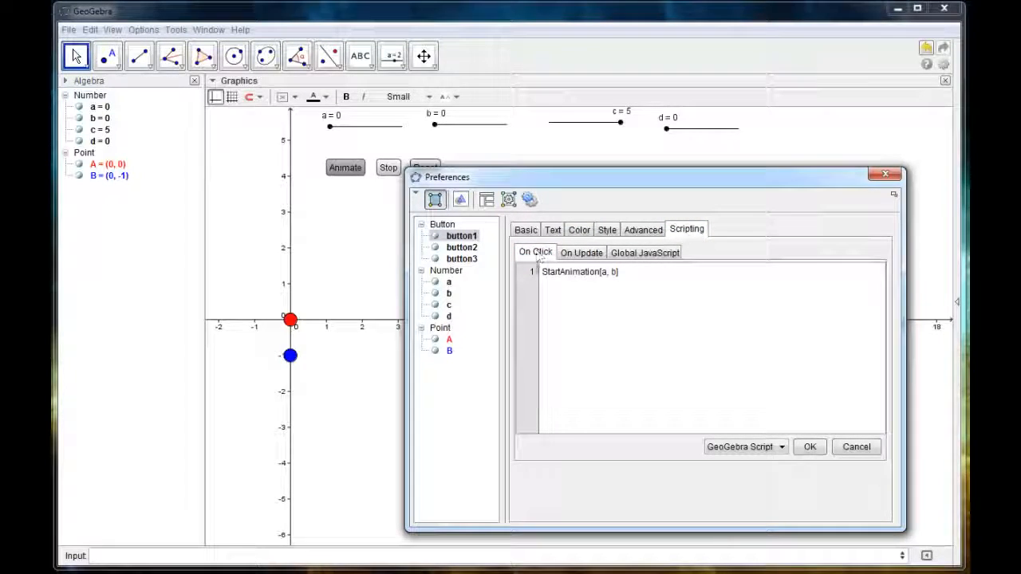
pyautogui.click(614, 272)
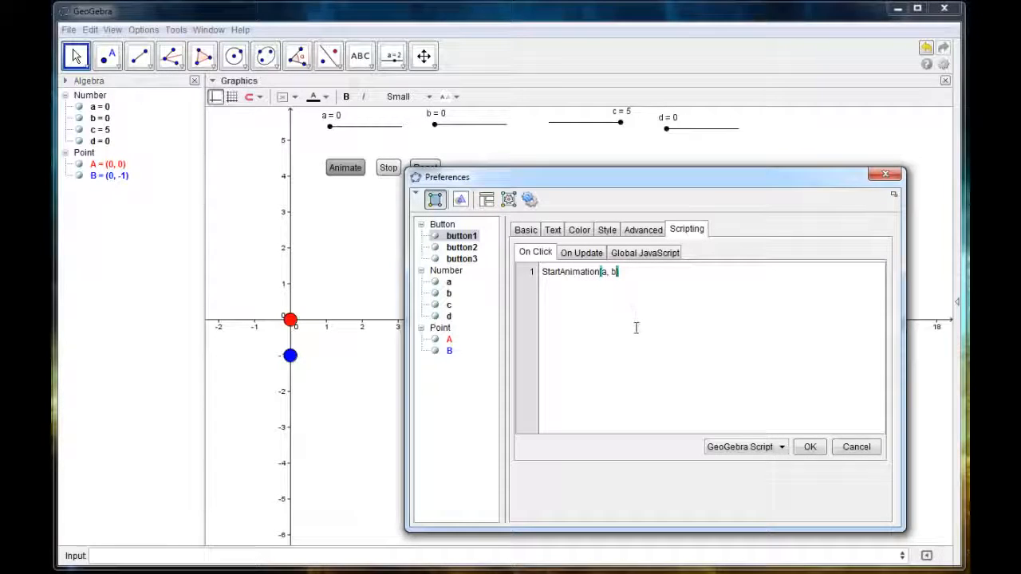
pyautogui.write(', d')
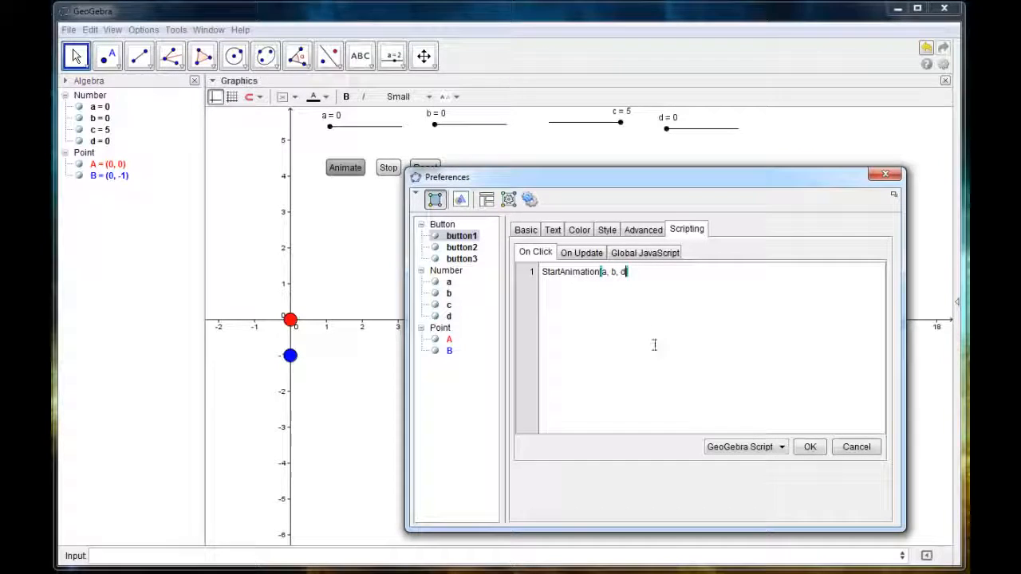
pyautogui.click(809, 447)
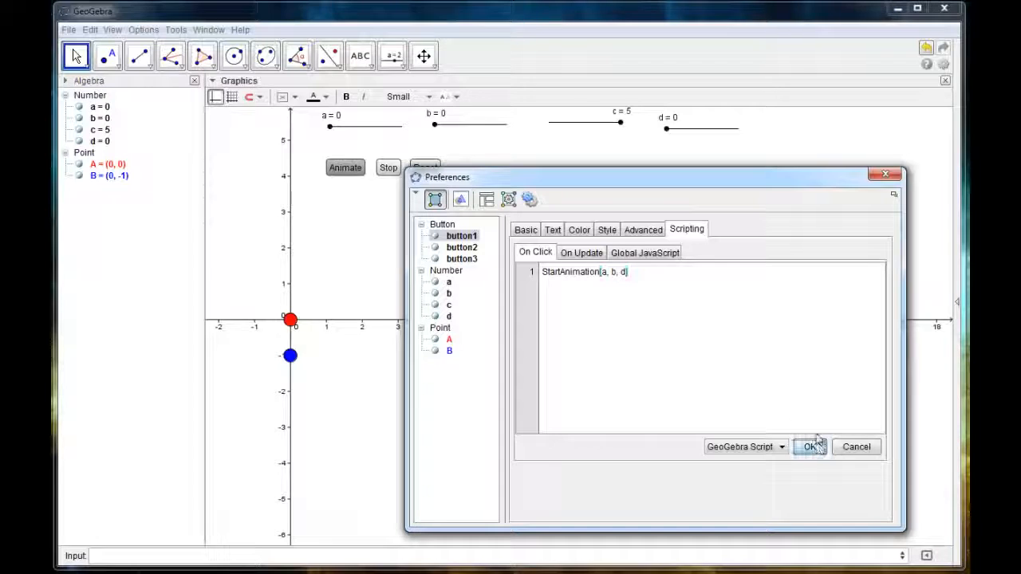
# - Add the line d = 0 to the end of the Reset button's On Click script and close the preferences
pyautogui.click(467, 248)
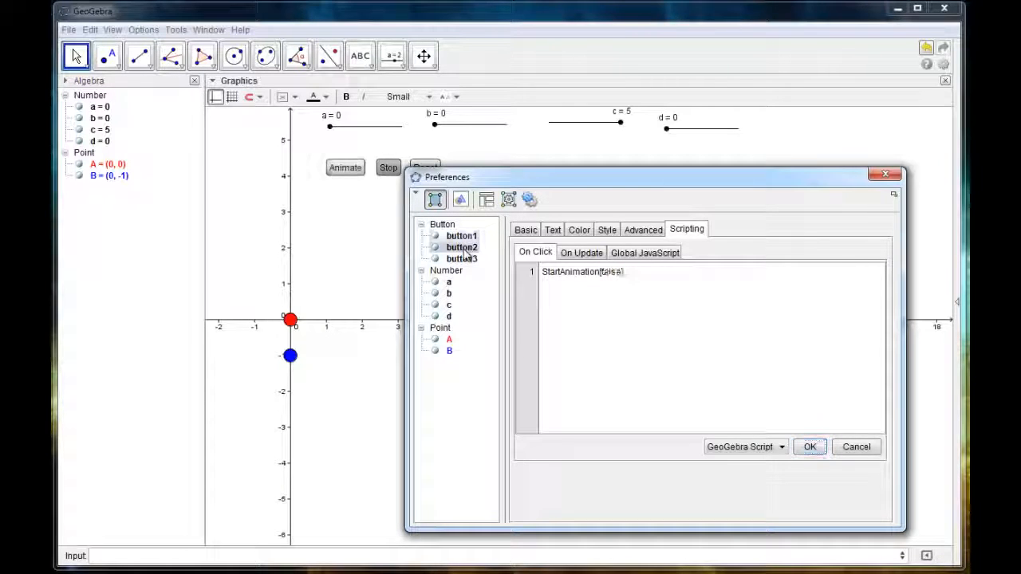
pyautogui.click(463, 258)
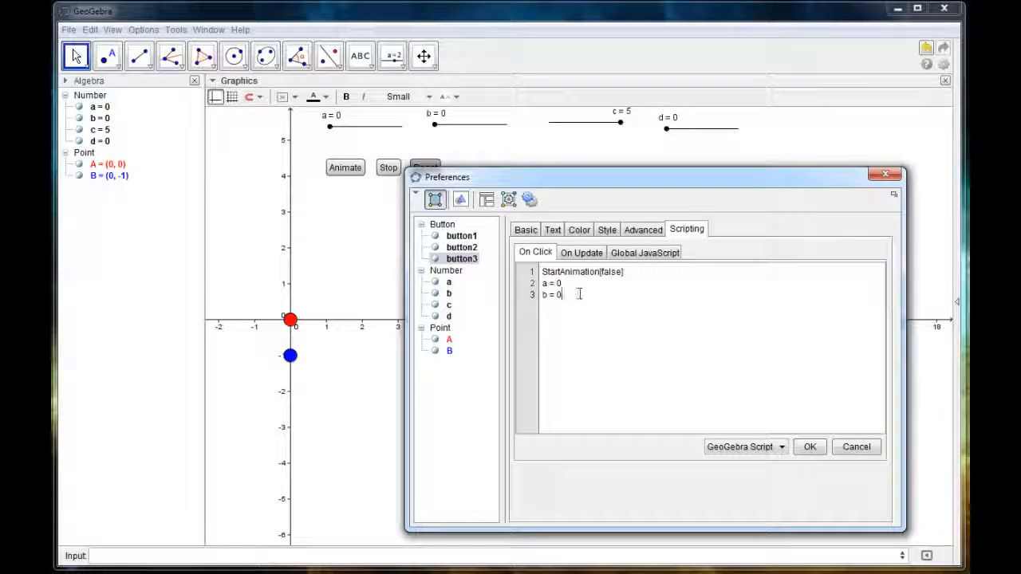
pyautogui.press('Return')
pyautogui.write('d')
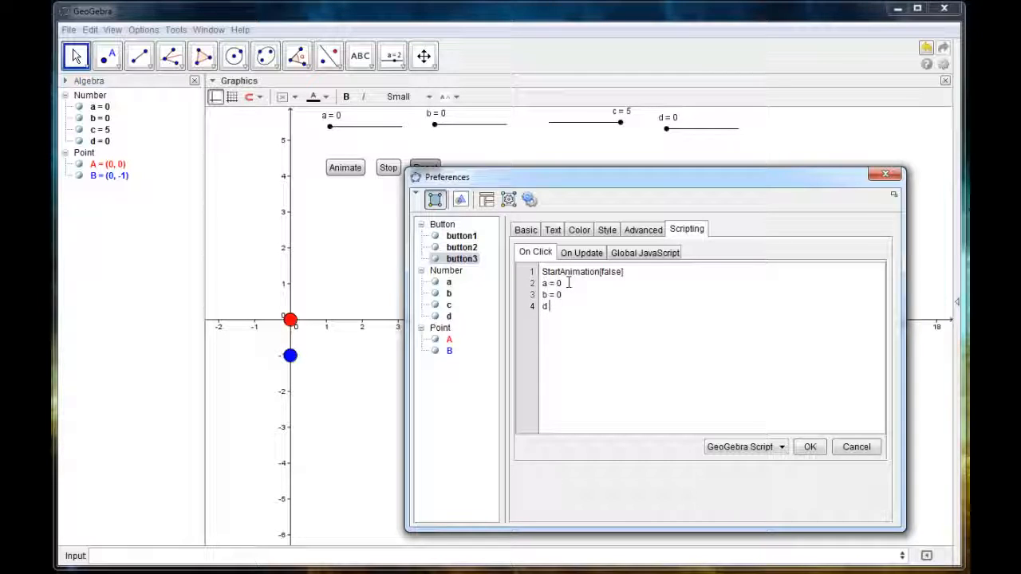
pyautogui.write(' = 0')
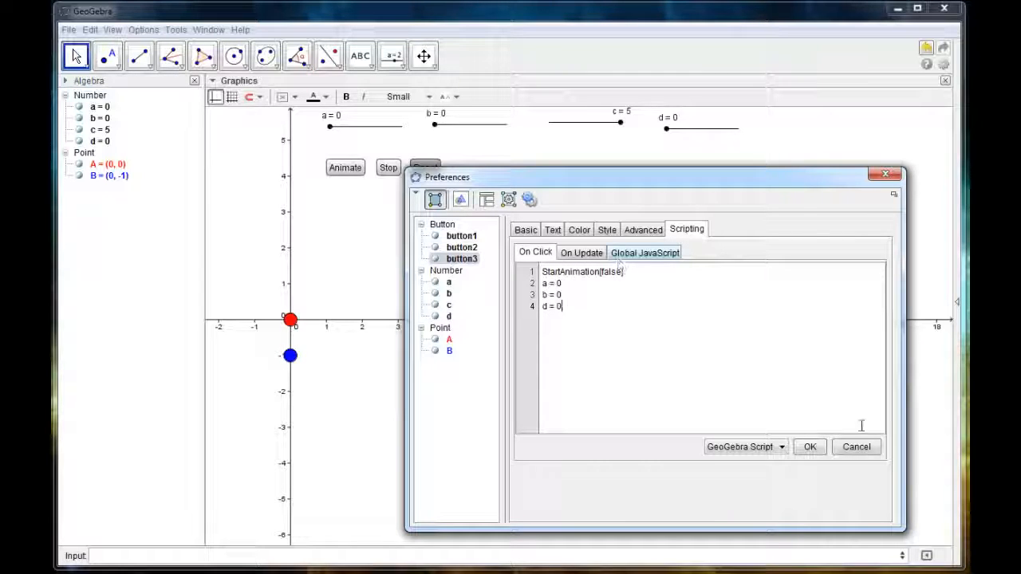
pyautogui.click(809, 447)
pyautogui.click(885, 174)
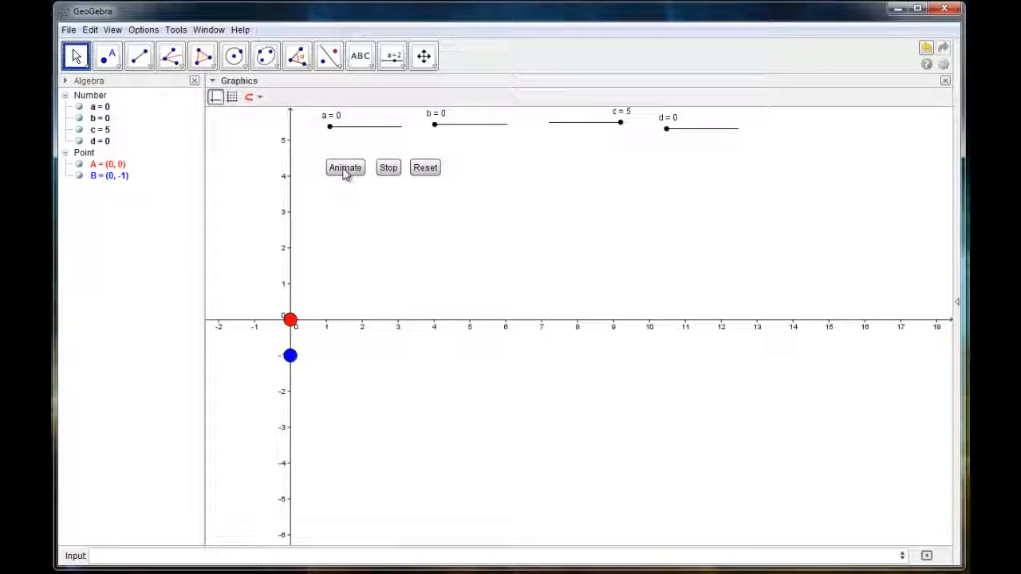
# - Lower slider c to about 1.6 and run the animation to test the conditional start of point B
pyautogui.moveTo(622, 125); pyautogui.dragTo(597, 127)
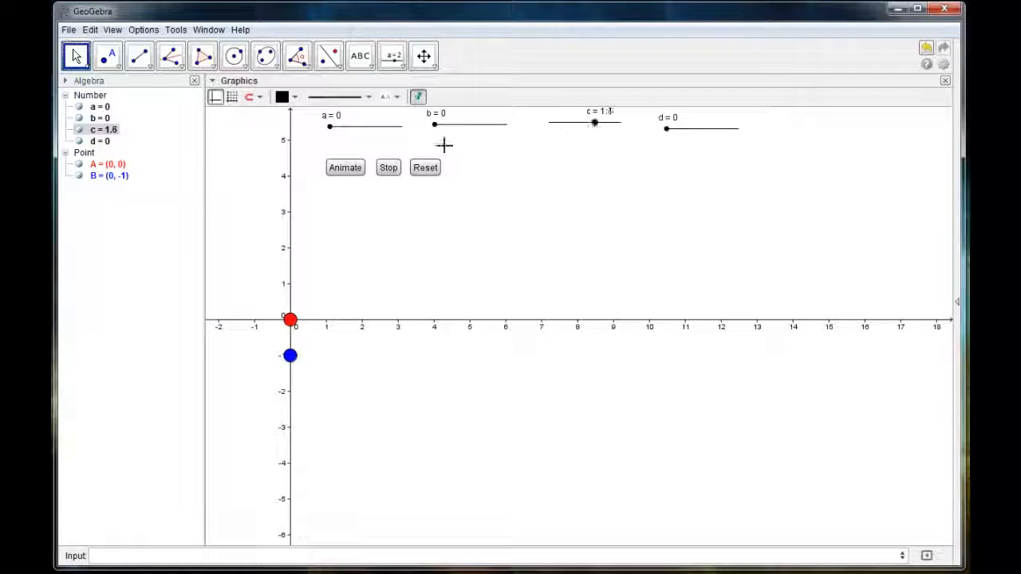
pyautogui.click(359, 169)
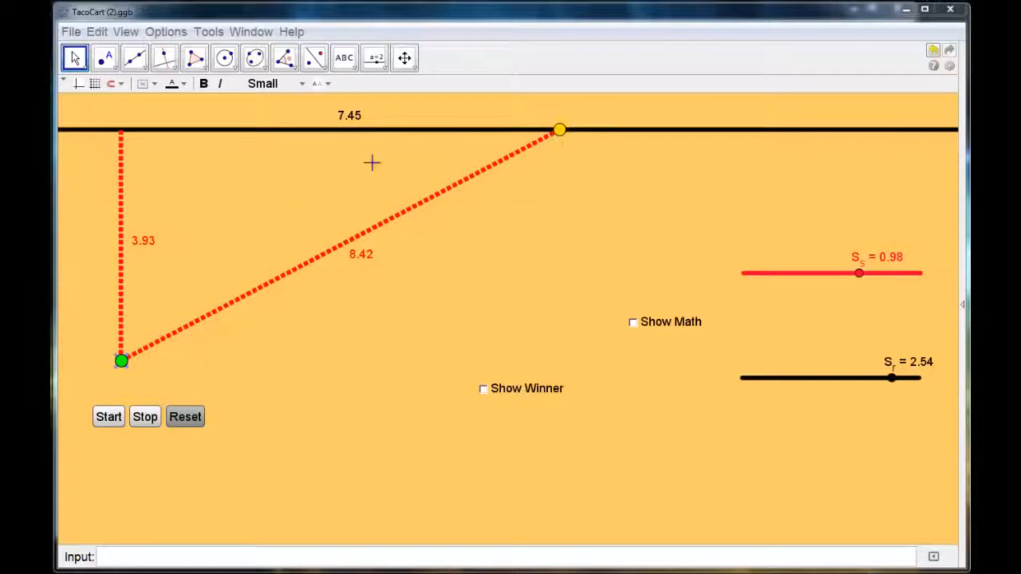
# - In TacoCart (2).ggb, move the yellow and green points to distances of 6.18 and 4.3, and set slider Ss to 0.71 and Sr to 2.1
pyautogui.moveTo(561, 132); pyautogui.dragTo(484, 133)
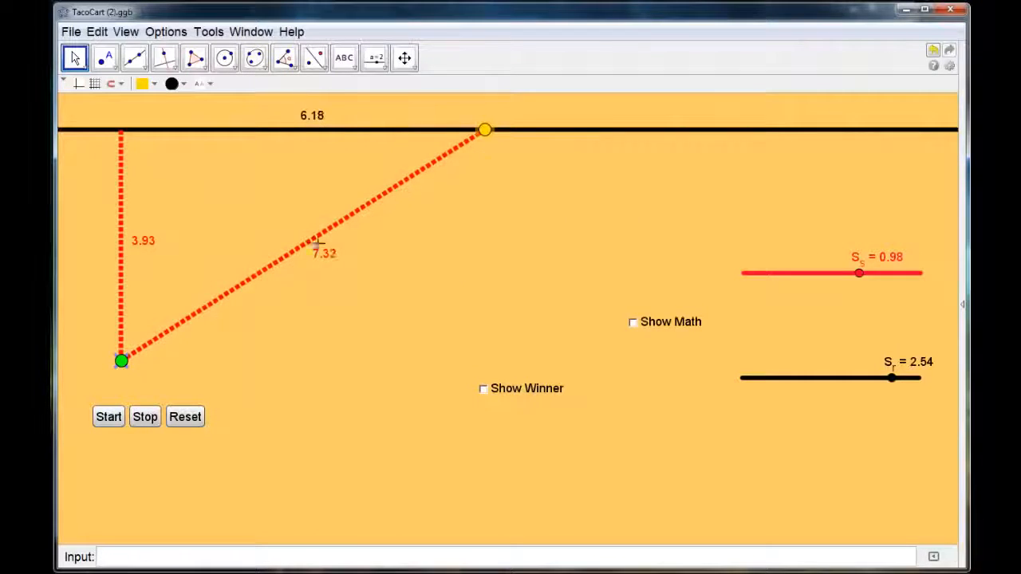
pyautogui.moveTo(125, 374); pyautogui.dragTo(140, 390)
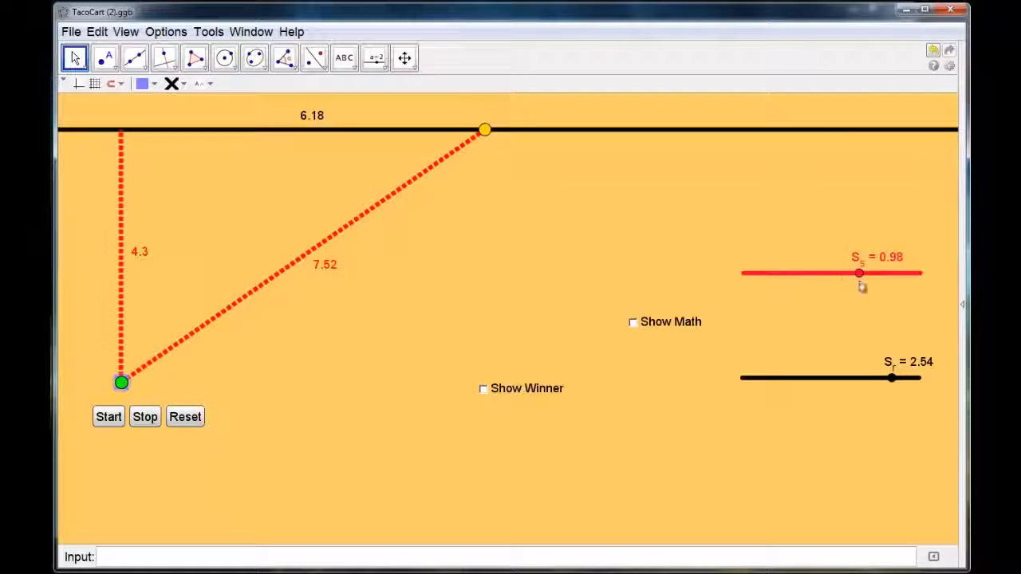
pyautogui.moveTo(861, 275); pyautogui.dragTo(839, 275)
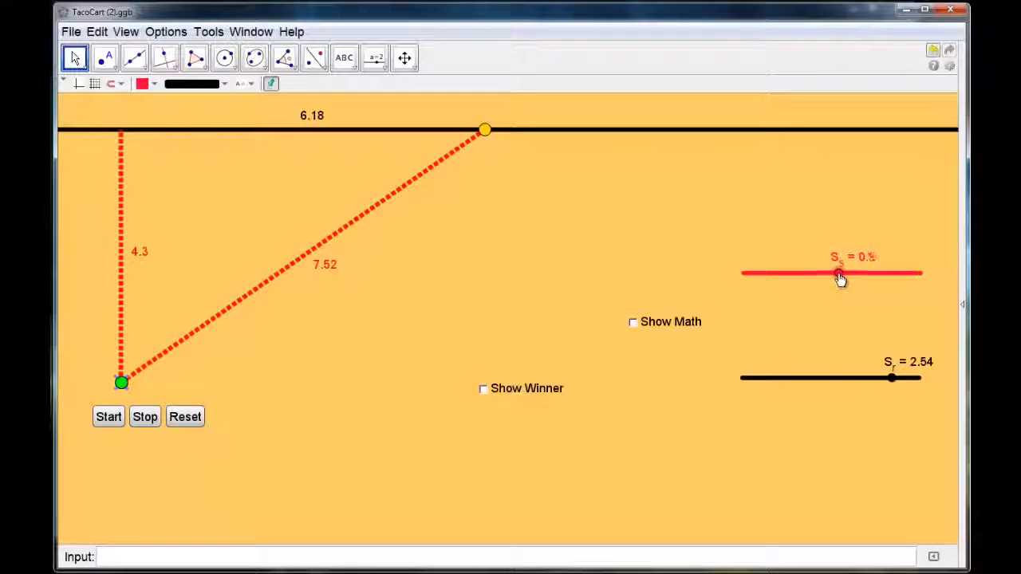
pyautogui.moveTo(881, 375)
pyautogui.mouseDown()
pyautogui.moveTo(830, 381)
pyautogui.moveTo(891, 378)
pyautogui.moveTo(867, 381)
pyautogui.mouseUp()
pyautogui.moveTo(843, 281)
pyautogui.mouseDown()
pyautogui.moveTo(795, 284)
pyautogui.moveTo(827, 285)
pyautogui.mouseUp()
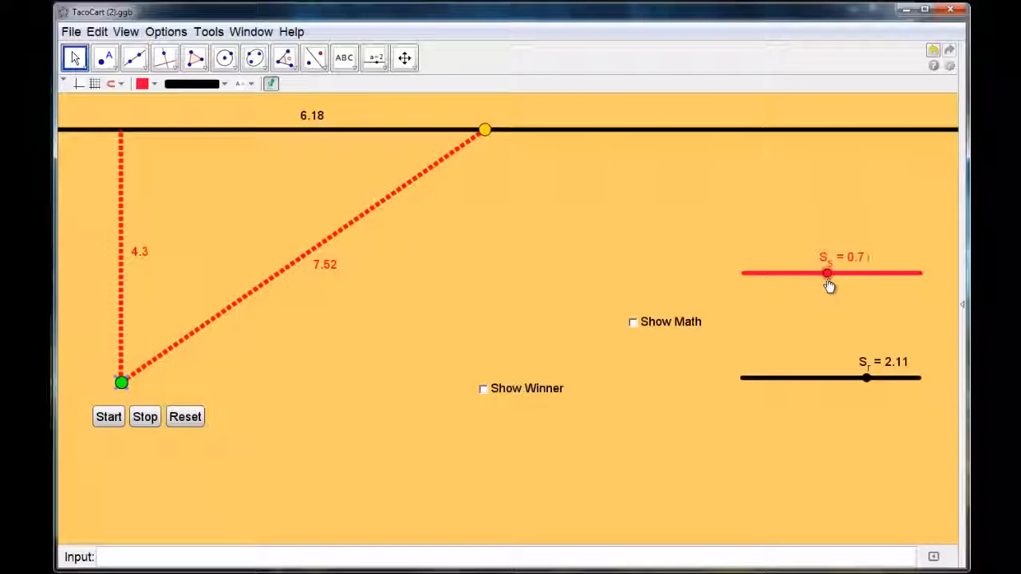
pyautogui.moveTo(873, 380)
pyautogui.mouseDown()
pyautogui.moveTo(856, 380)
pyautogui.moveTo(869, 379)
pyautogui.mouseUp()
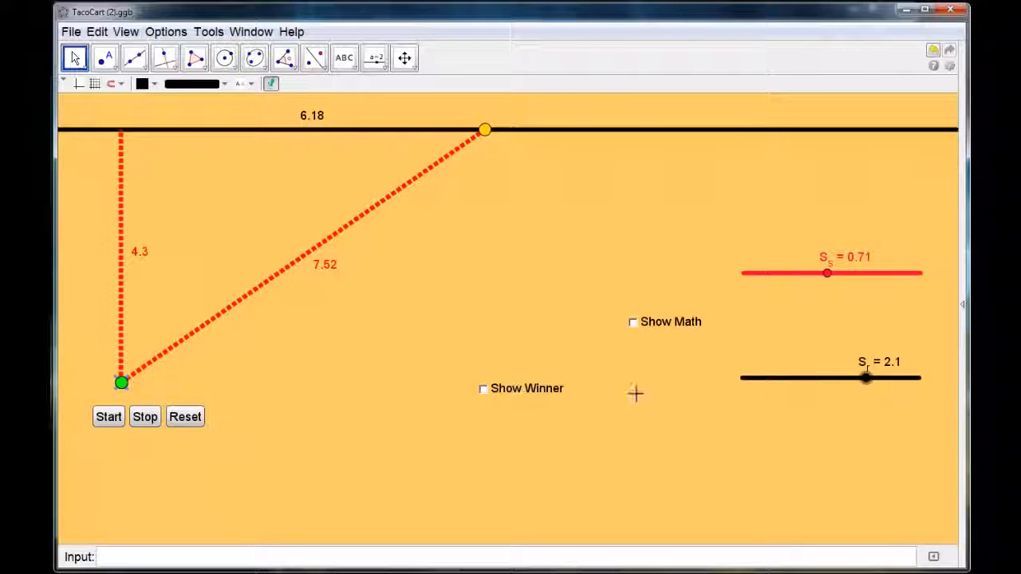
# - Run the TacoCart animation, reset it and start it again to compare the two moving points
pyautogui.click(111, 425)
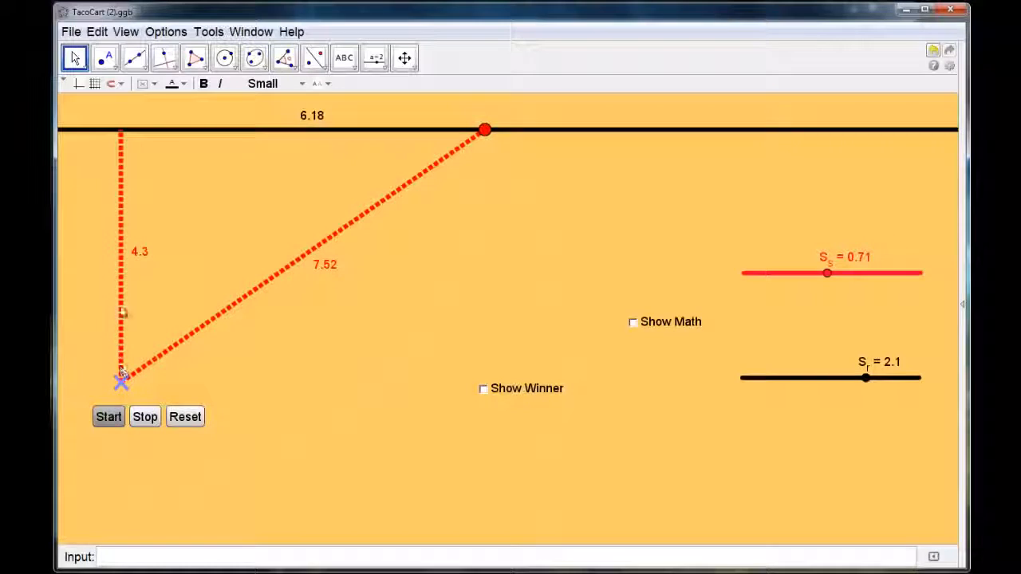
pyautogui.click(191, 419)
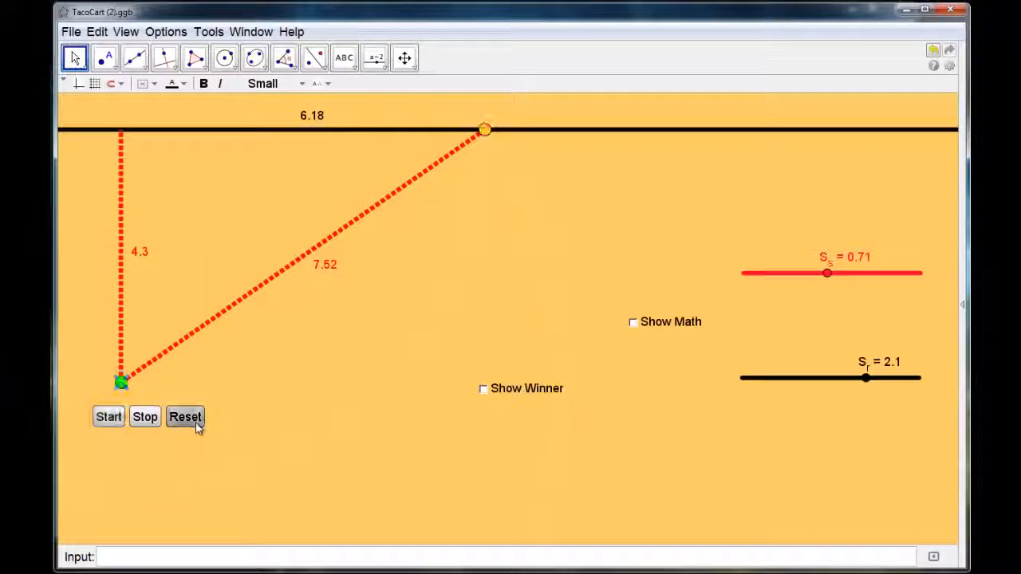
pyautogui.click(109, 417)
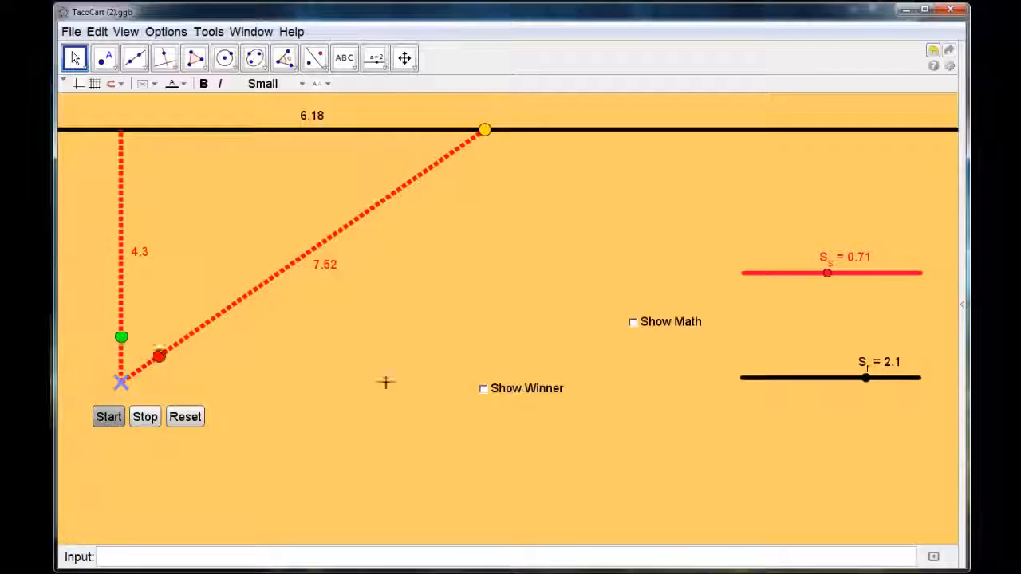